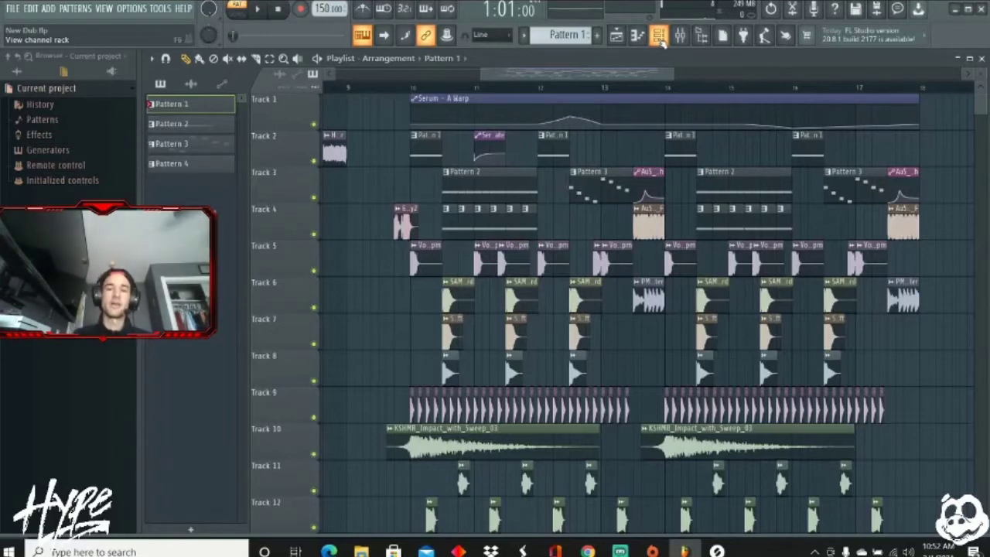
Step: Look at the Fruity soft clipper on mixer Insert 2, and close it and the mixer
click(680, 35)
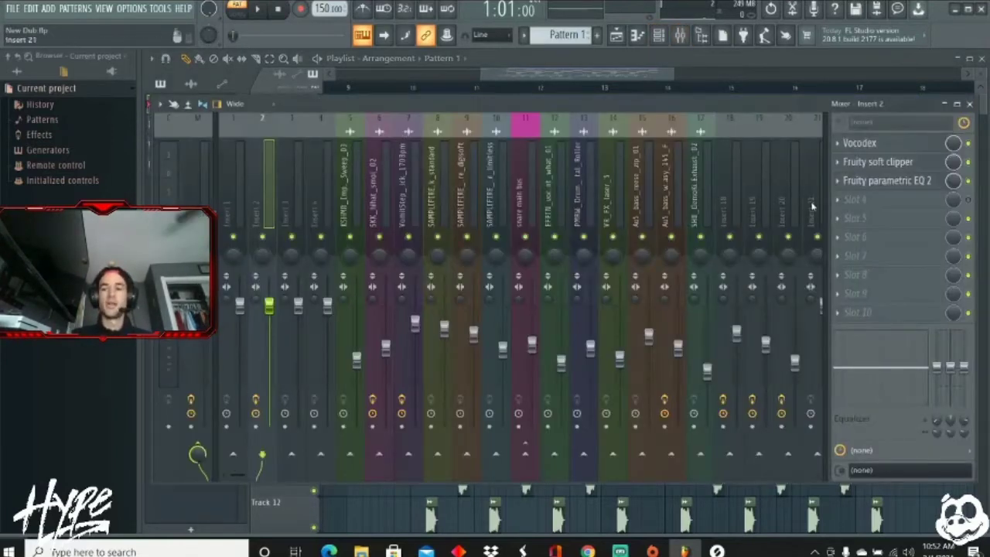
click(878, 162)
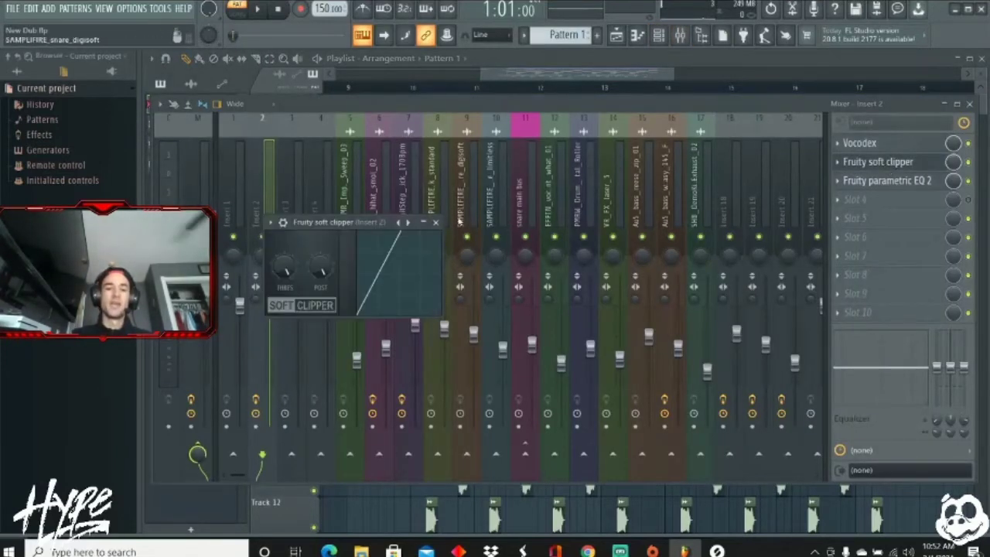
click(436, 222)
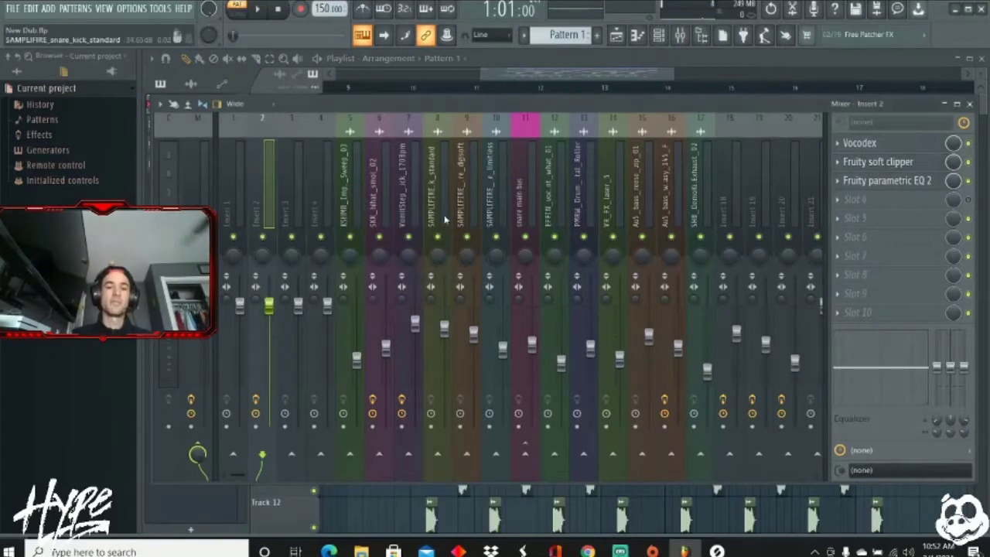
click(973, 106)
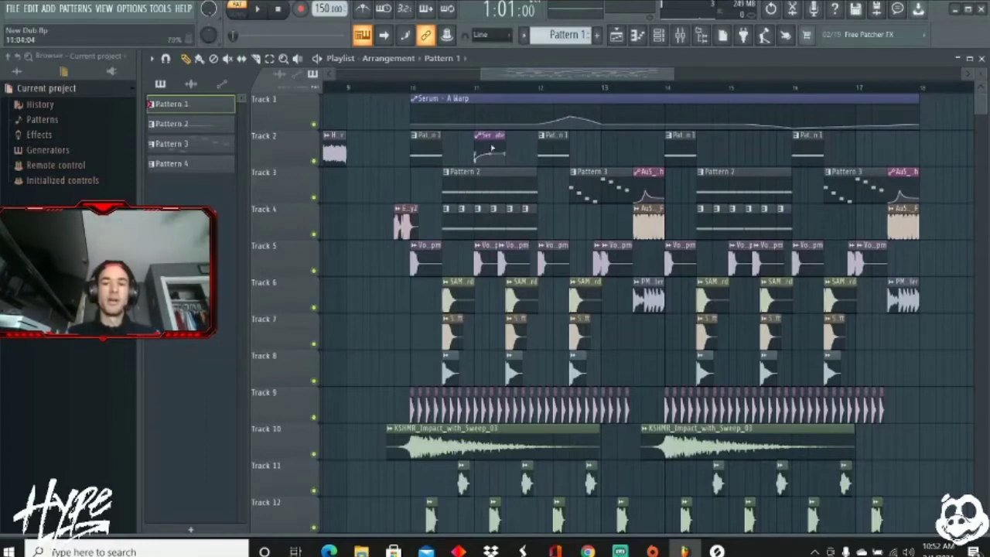
Step: Show all channels in the channel rack and open the Serum instrument routed to mixer Insert 2
click(680, 35)
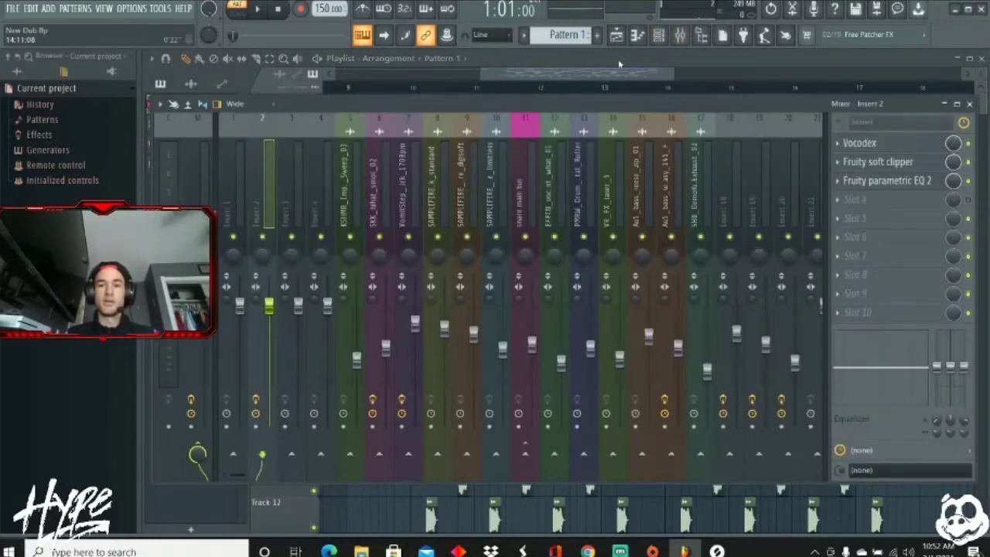
click(659, 35)
click(232, 58)
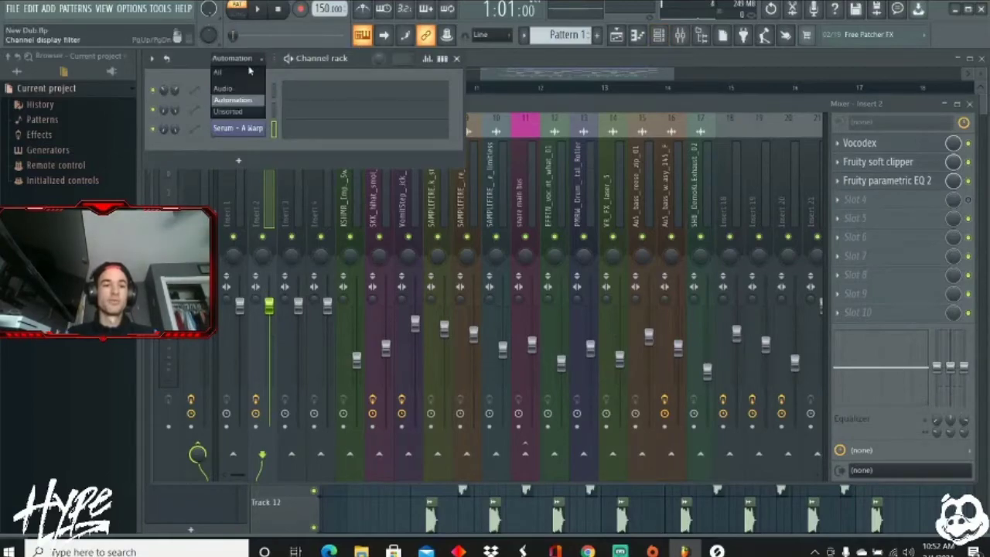
click(233, 72)
click(254, 168)
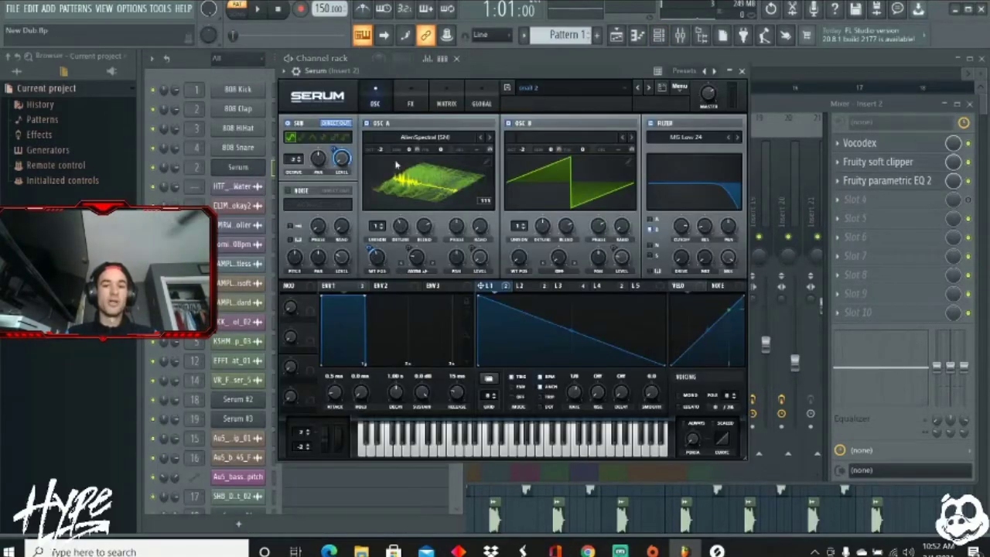
Step: Reposition the Serum window and look at the AlienSpectral wavetable in oscillator A
mouse_move(485, 70)
mouse_down()
mouse_move(507, 83)
mouse_move(486, 87)
mouse_up()
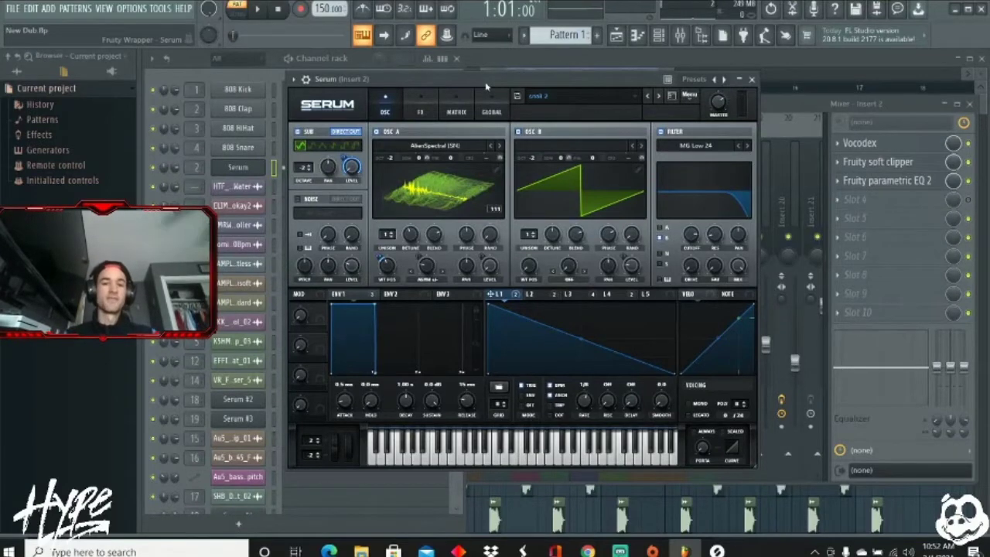
drag(486, 80, 488, 59)
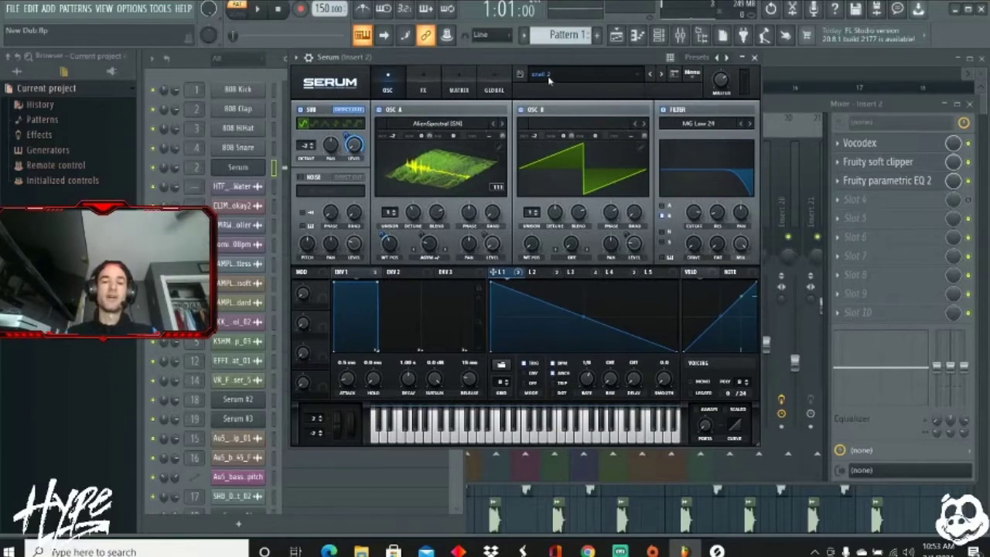
drag(564, 58, 575, 57)
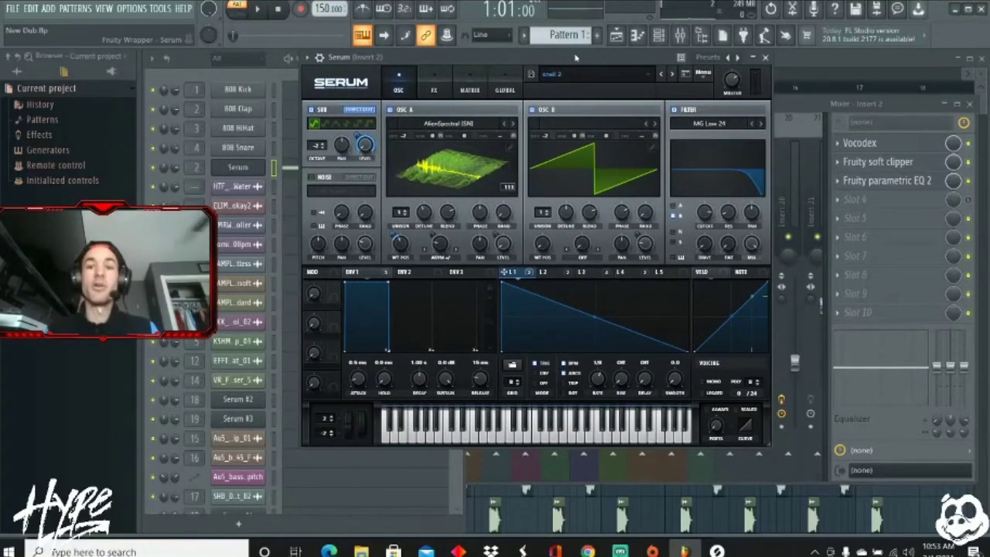
click(448, 124)
click(466, 125)
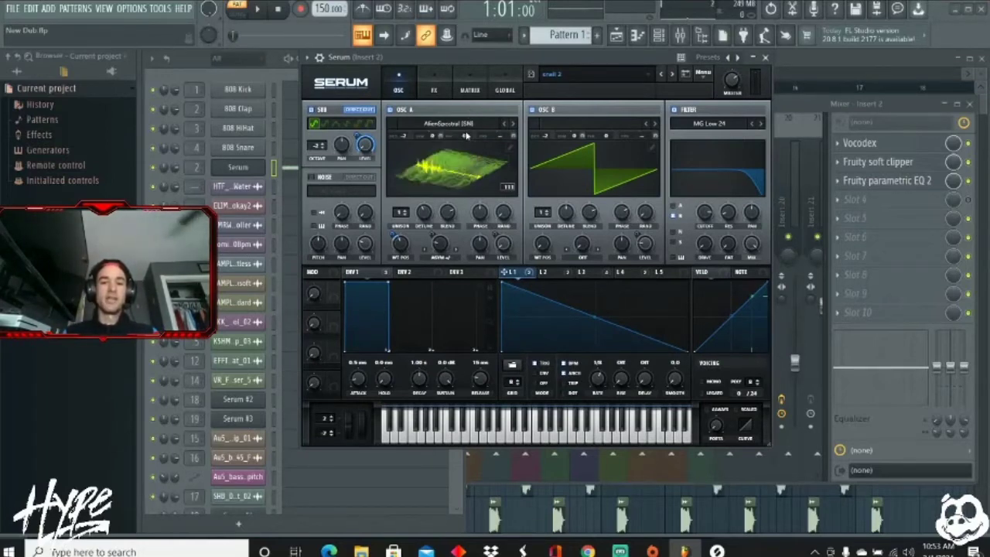
click(427, 177)
click(428, 178)
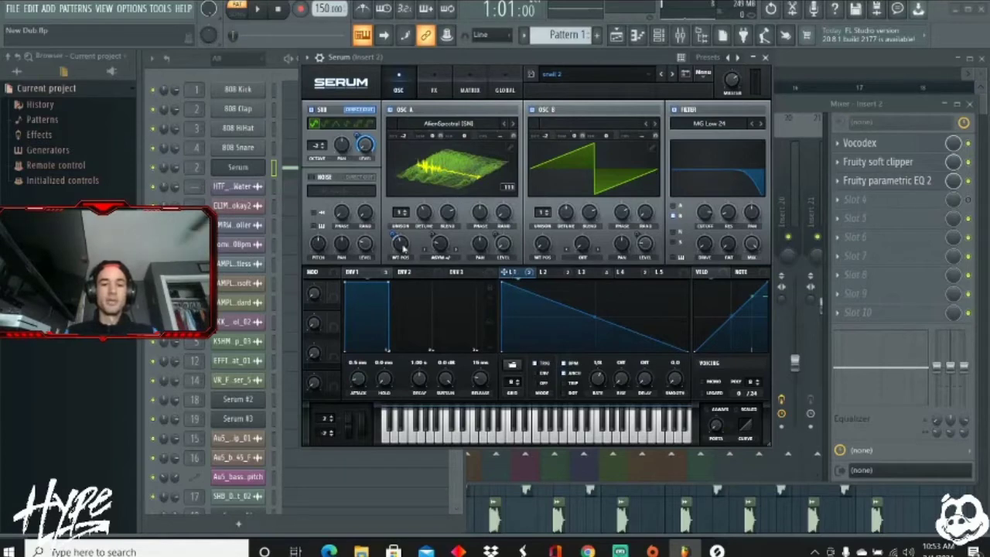
Step: Compare LFO 2 and LFO 1, and inspect LFO 1's modulation of oscillator A's wavetable position
click(544, 272)
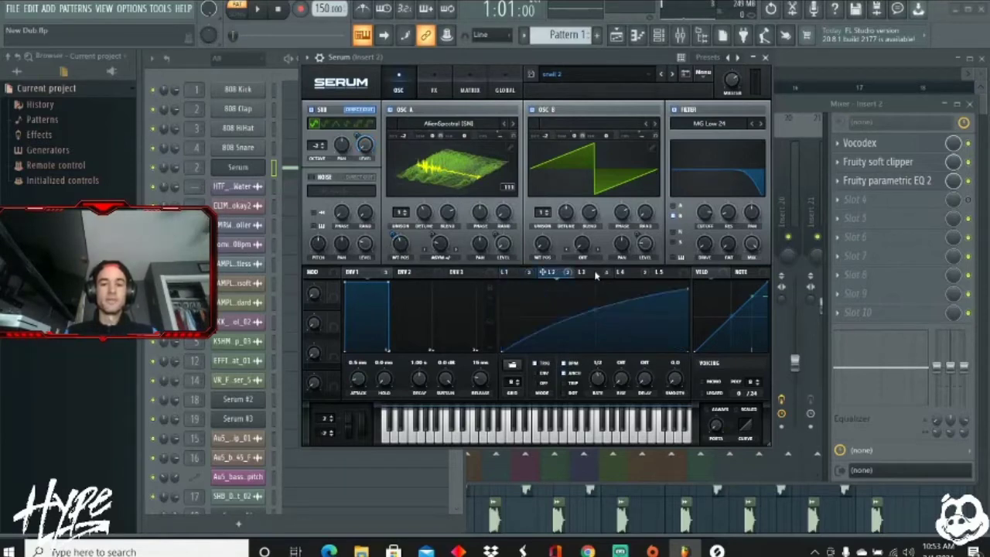
click(516, 273)
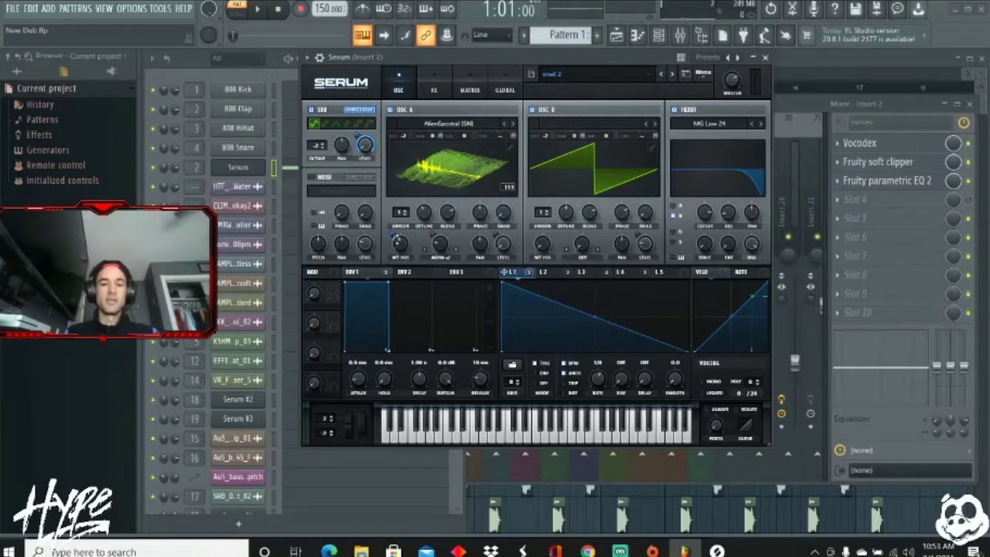
mouse_move(393, 240)
click(393, 236)
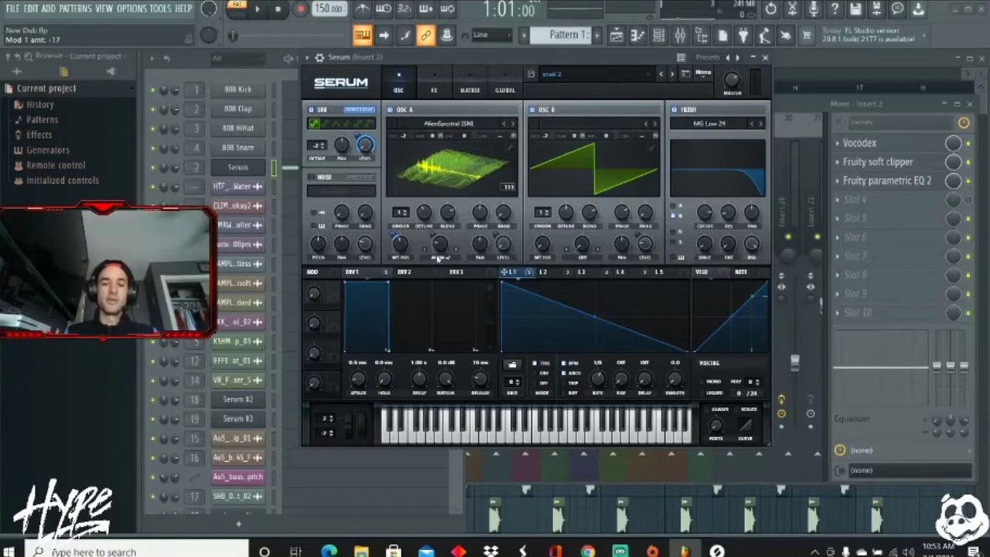
Step: Examine LFO 2 and LFO 3, checking the LFO 3 modulation on oscillator A's warp and oscillator B's level
click(543, 271)
click(586, 271)
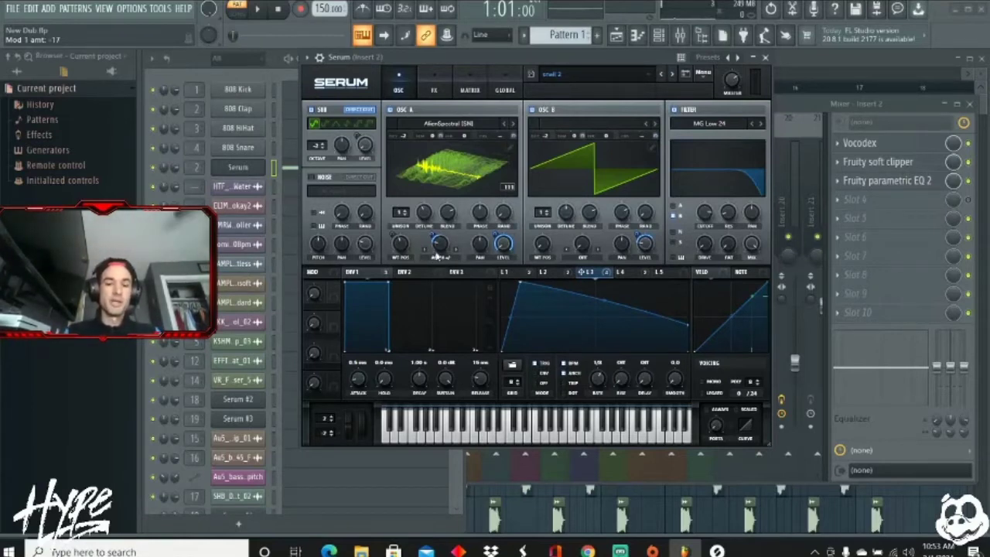
right_click(435, 237)
click(439, 245)
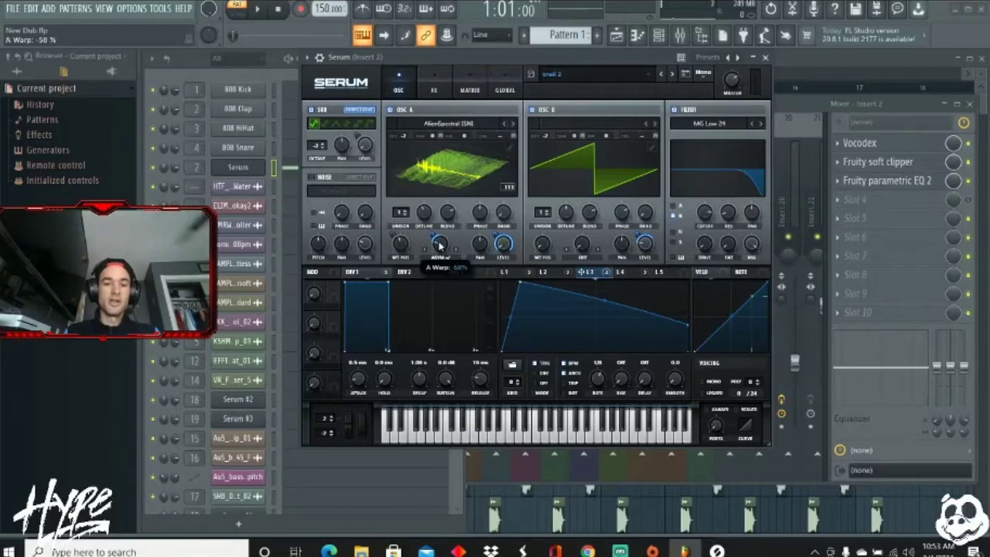
drag(439, 246, 439, 242)
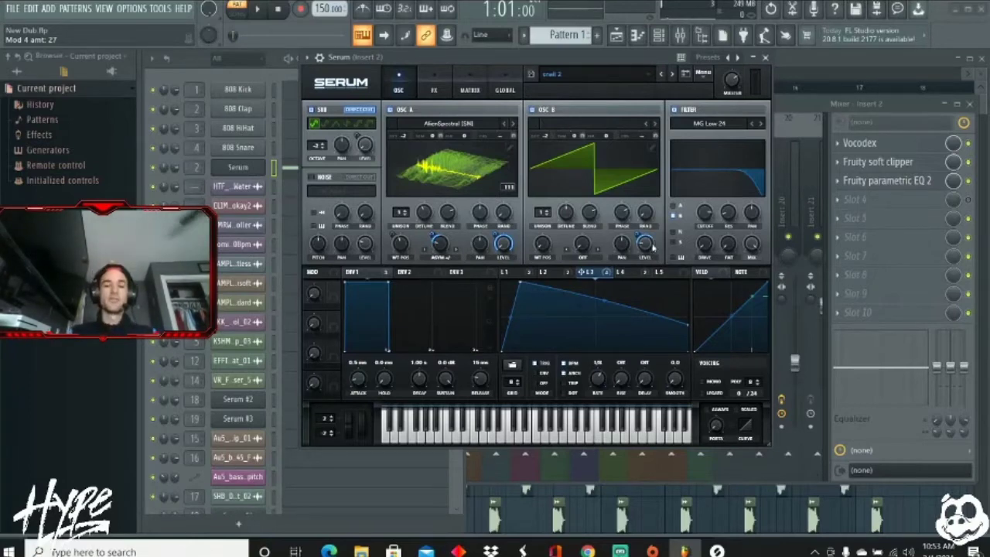
mouse_move(651, 245)
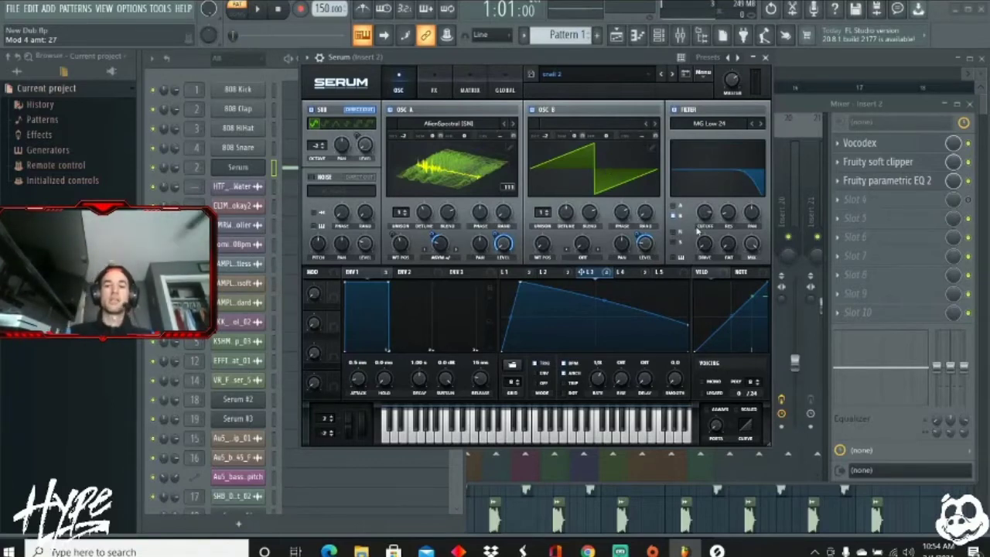
Step: Play the pattern with oscillator A routed through the filter, and again with that routing switched off
click(674, 207)
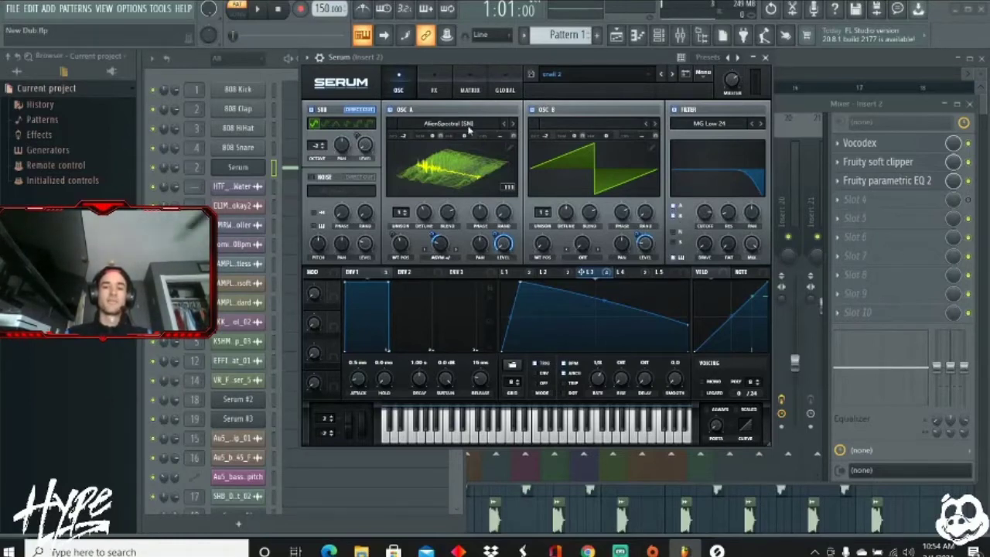
click(260, 9)
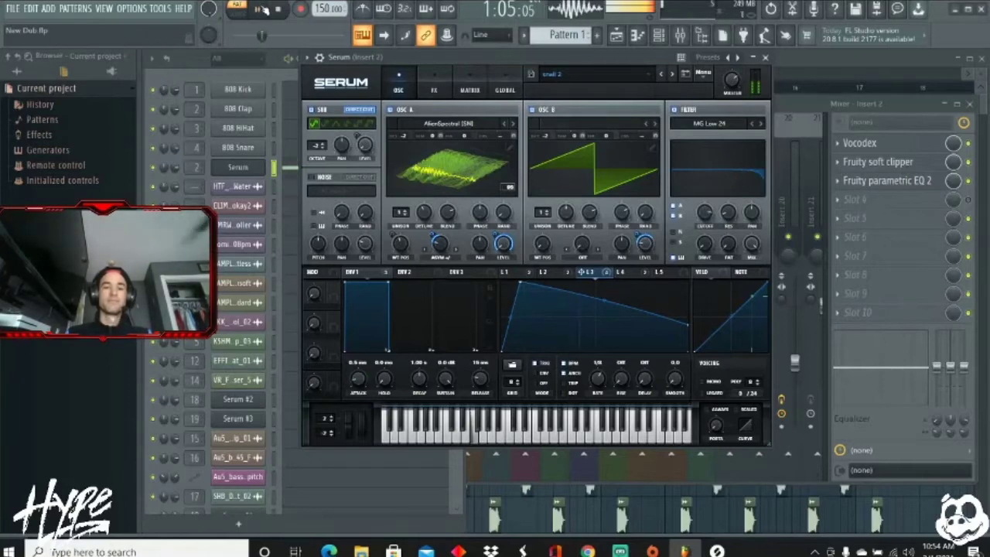
click(260, 9)
click(675, 206)
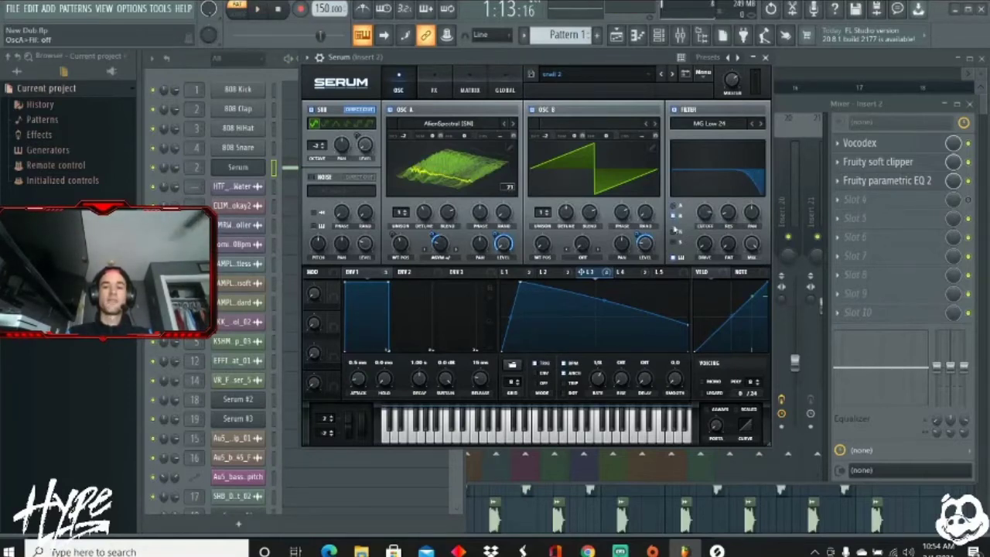
click(263, 10)
click(267, 11)
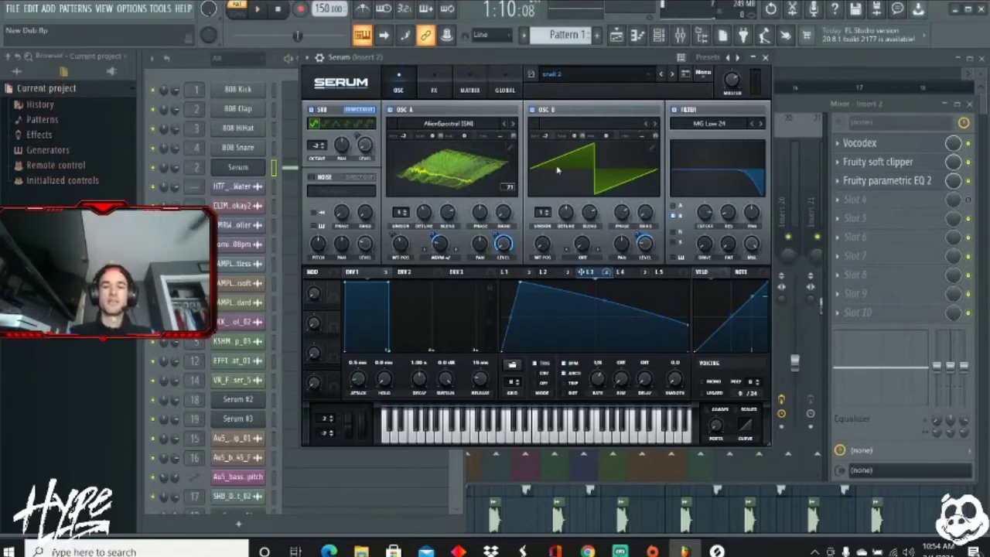
Step: View LFO 4's shape and Serum's effects chain from distortion down to the hyper/dimension unit
click(626, 272)
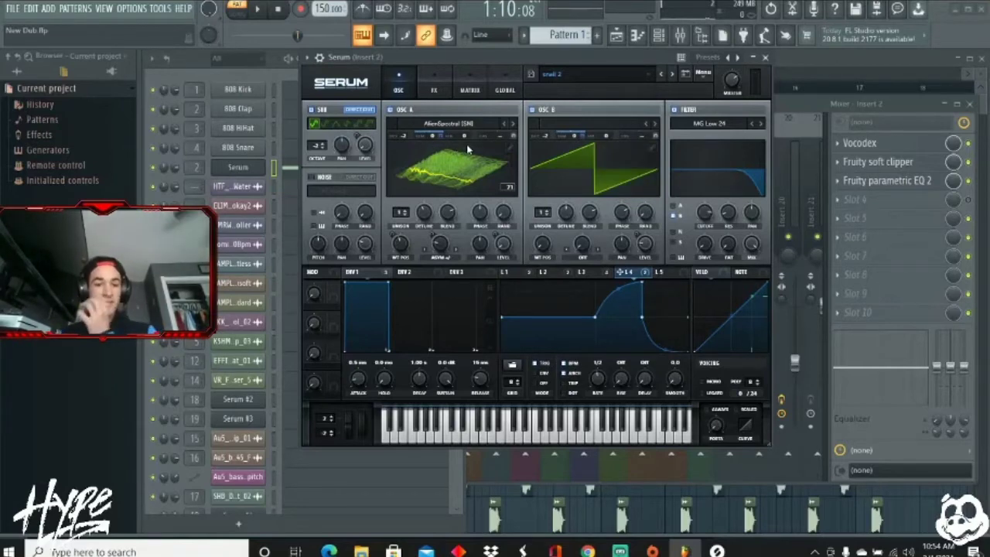
click(434, 88)
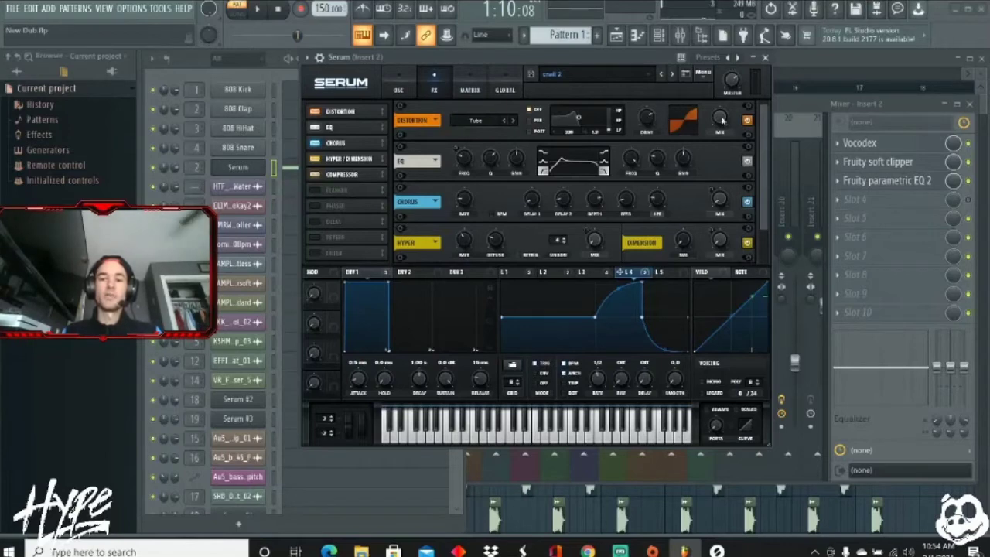
scroll(651, 152, down, 2)
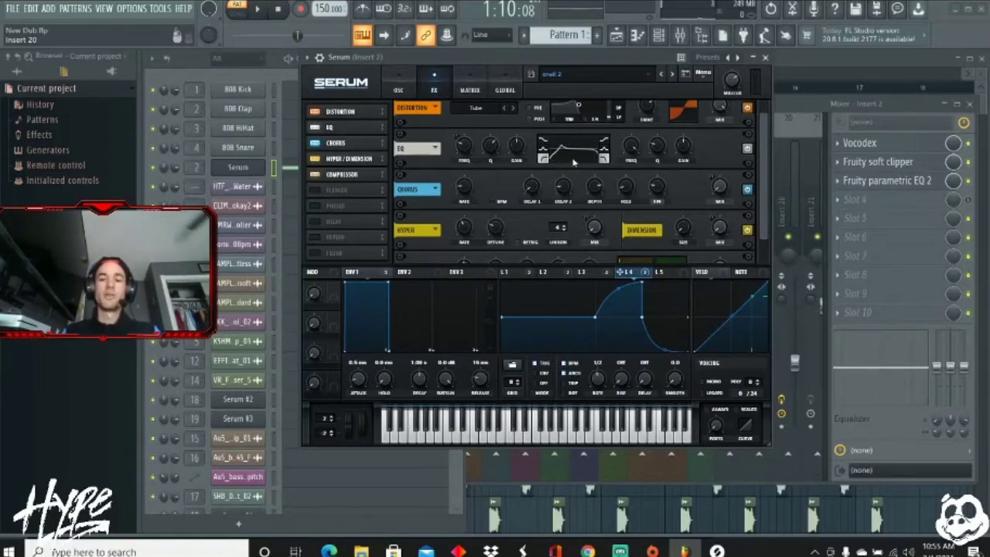
Step: Check LFOs 1 to 3 for modulation of the EQ frequency and play the pattern to watch the EQ curve
click(528, 276)
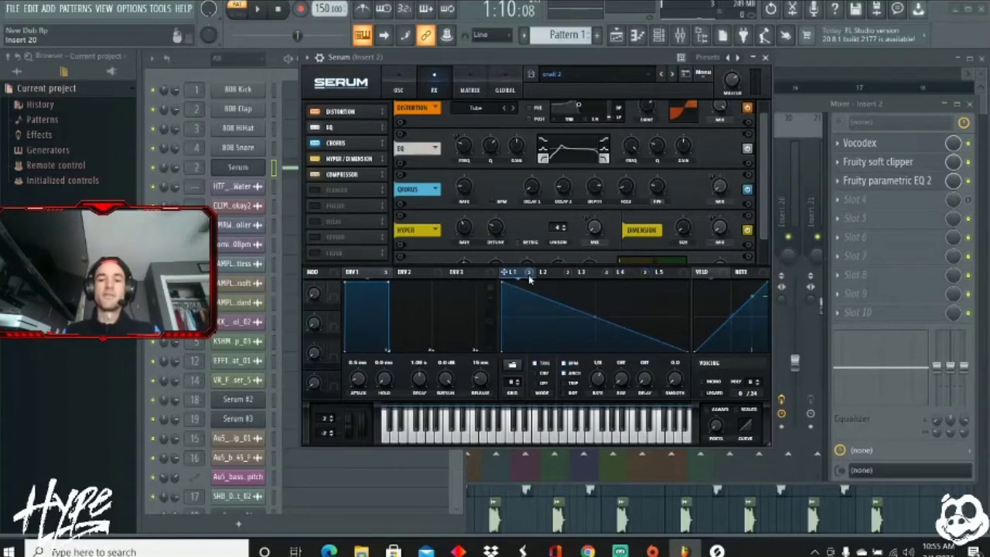
click(568, 275)
click(602, 275)
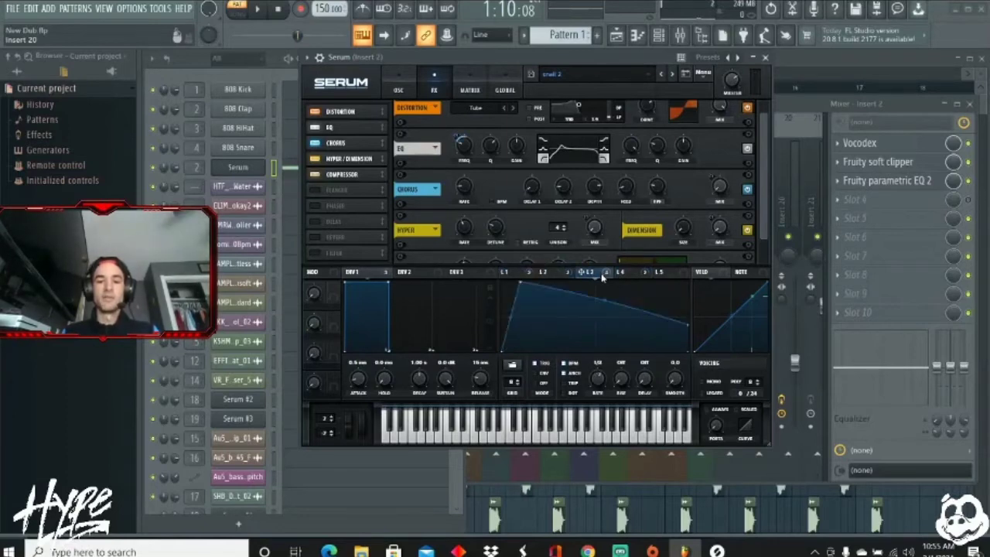
click(263, 17)
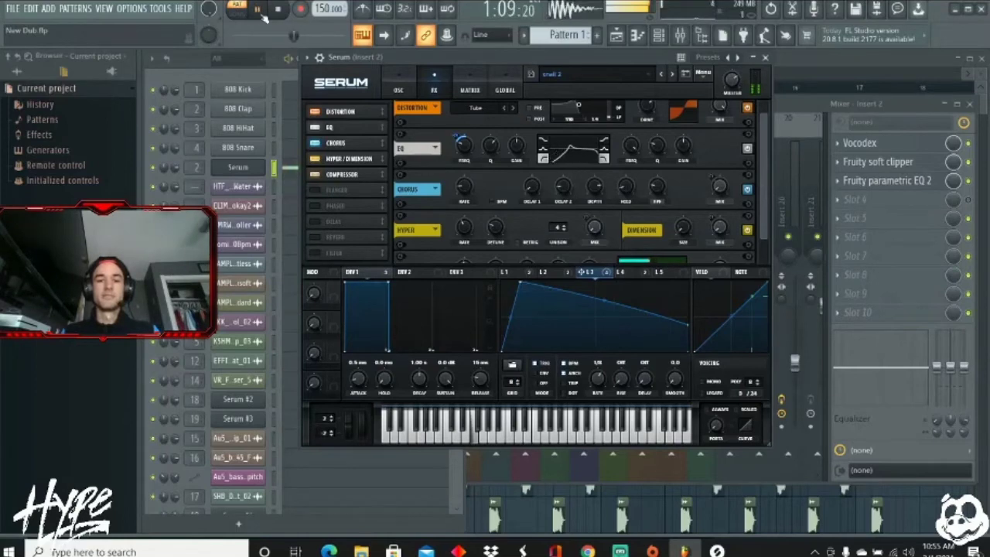
click(263, 17)
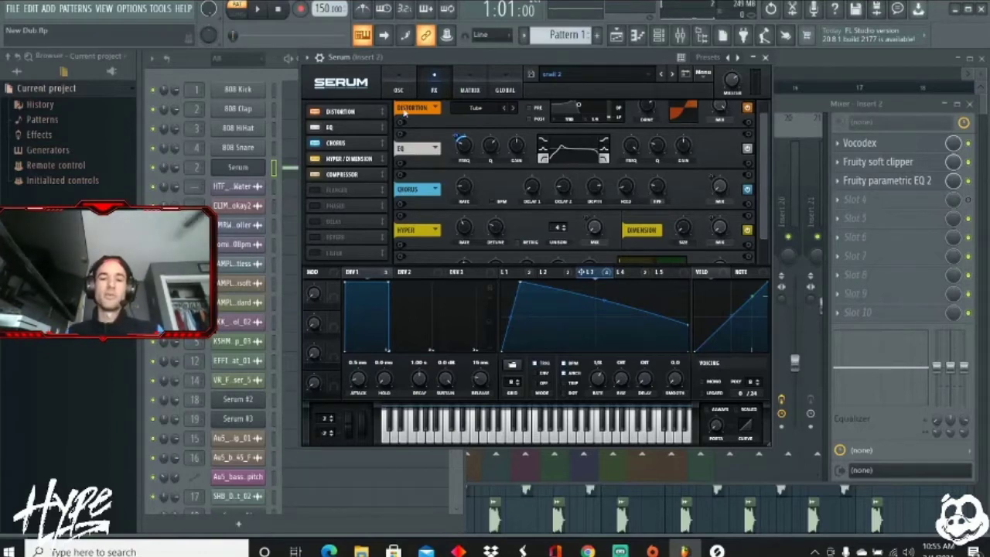
Step: Switch off the sub oscillator, play the pattern without it, and return to the effects chain
click(399, 87)
click(259, 9)
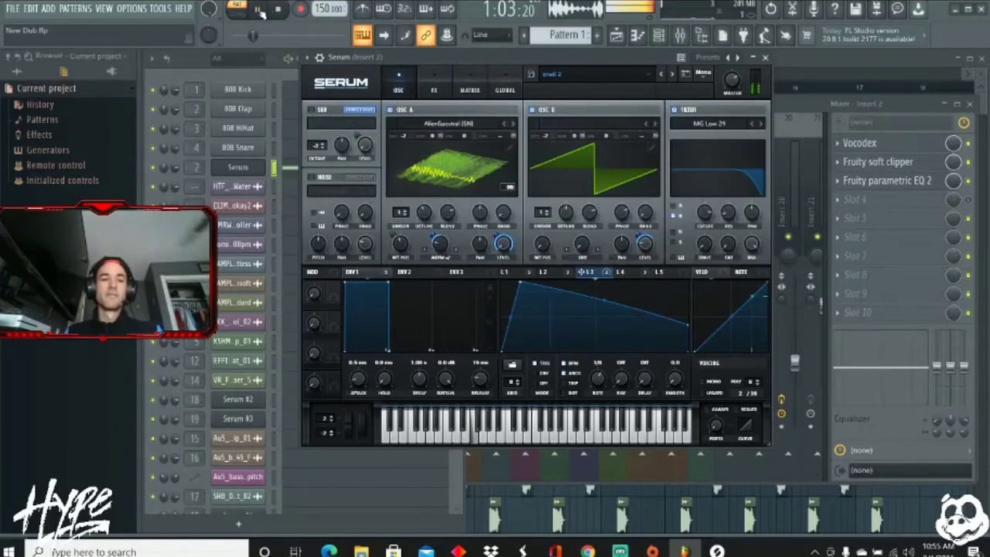
click(259, 9)
click(438, 82)
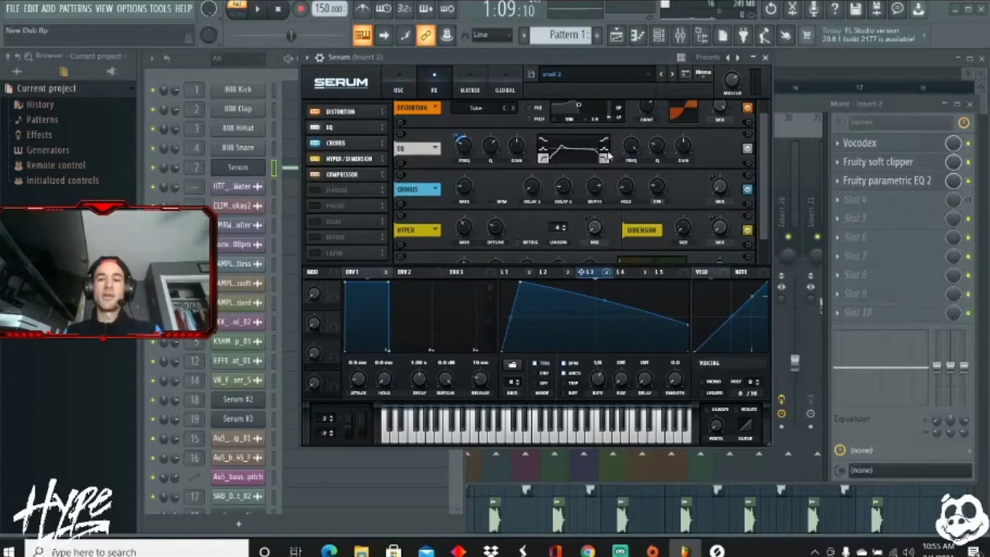
Step: Show the Serum wrapper's plugin settings, turn the sub oscillator back on, and return to the effects chain
click(319, 57)
click(398, 117)
click(311, 141)
click(432, 117)
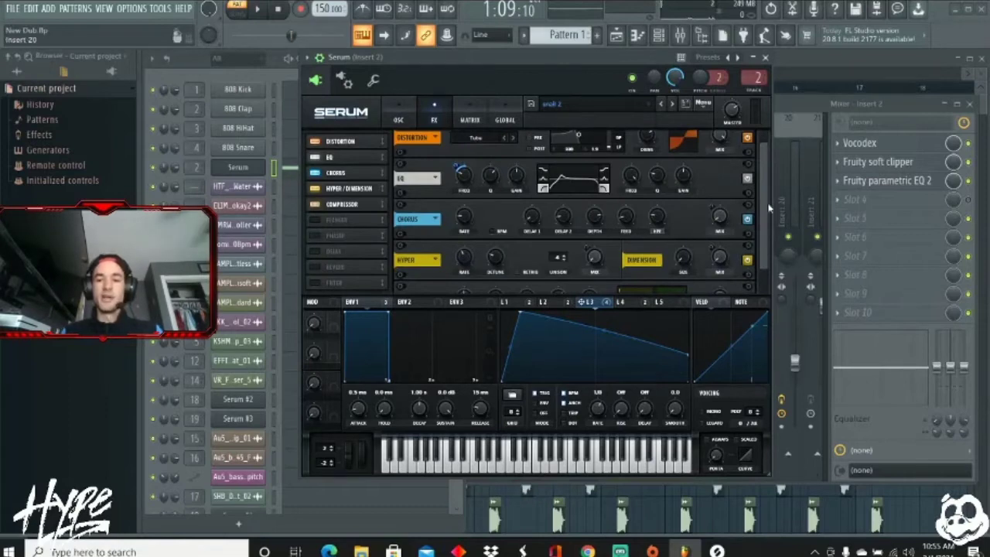
Step: Examine the chorus, hyper and compressor effects and check LFOs 2 and 1 for modulation of their mix levels
scroll(766, 216, down, 1)
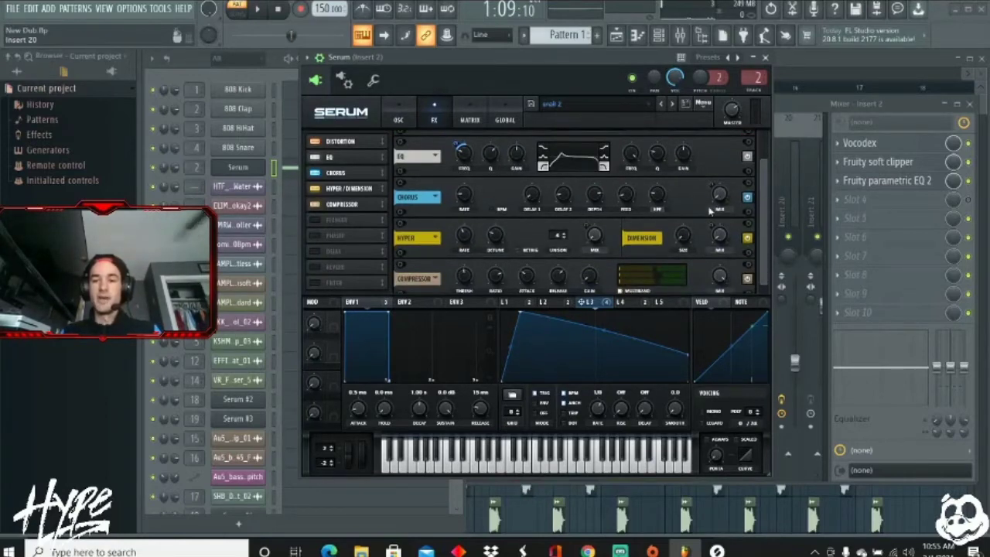
click(551, 303)
click(513, 301)
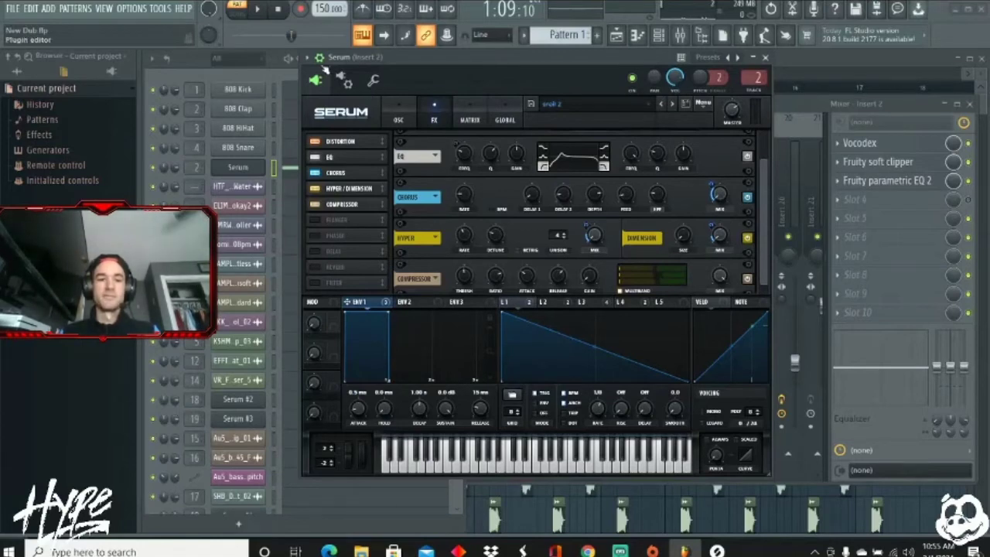
Step: Play the pattern through the full effects chain, then check the modulation on the hyper, dimension and chorus mix levels
click(257, 9)
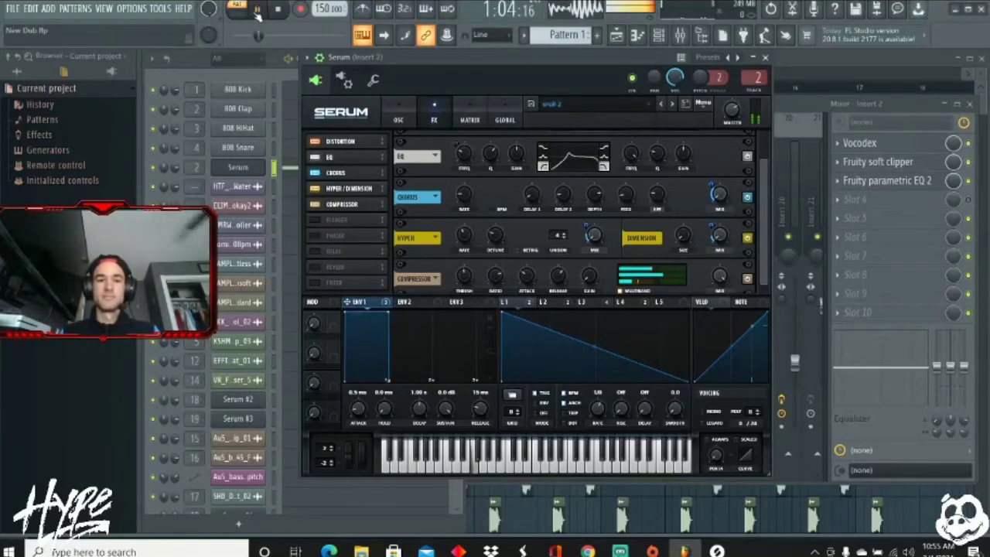
click(276, 9)
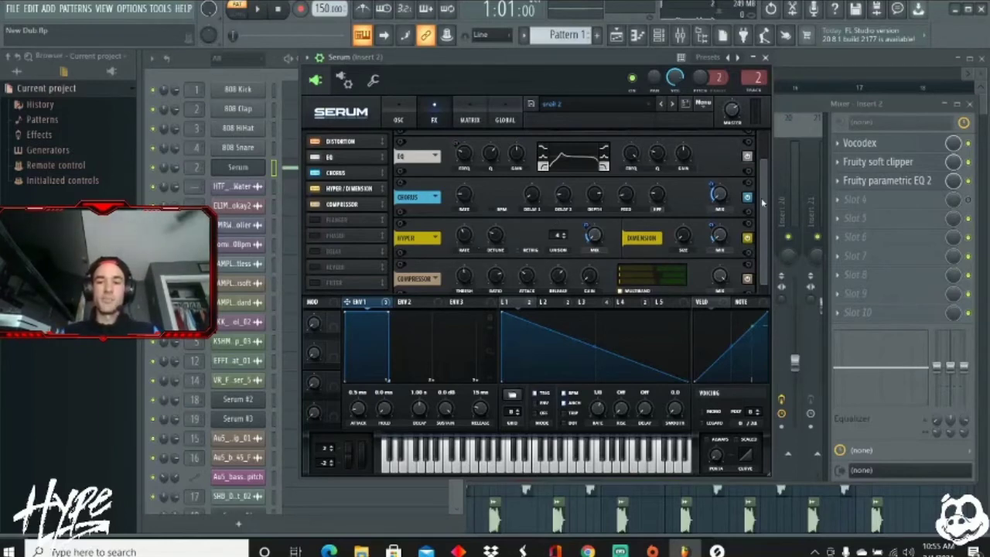
drag(760, 202, 766, 215)
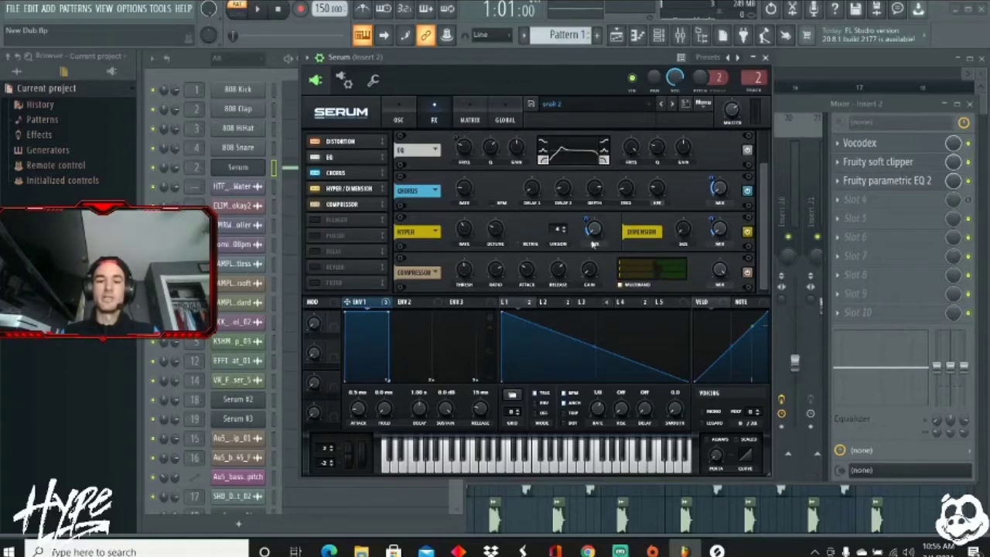
mouse_move(586, 219)
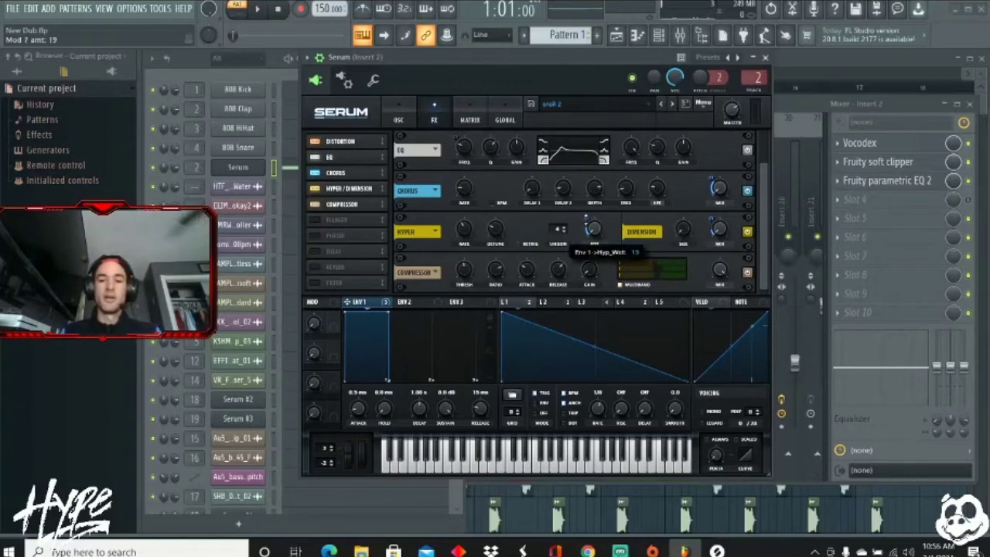
mouse_move(712, 218)
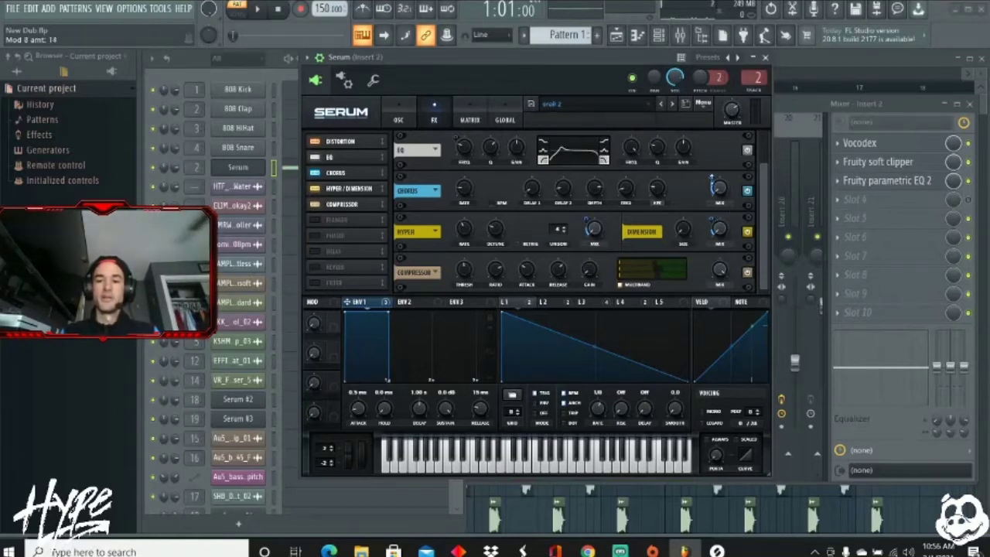
drag(713, 177, 729, 186)
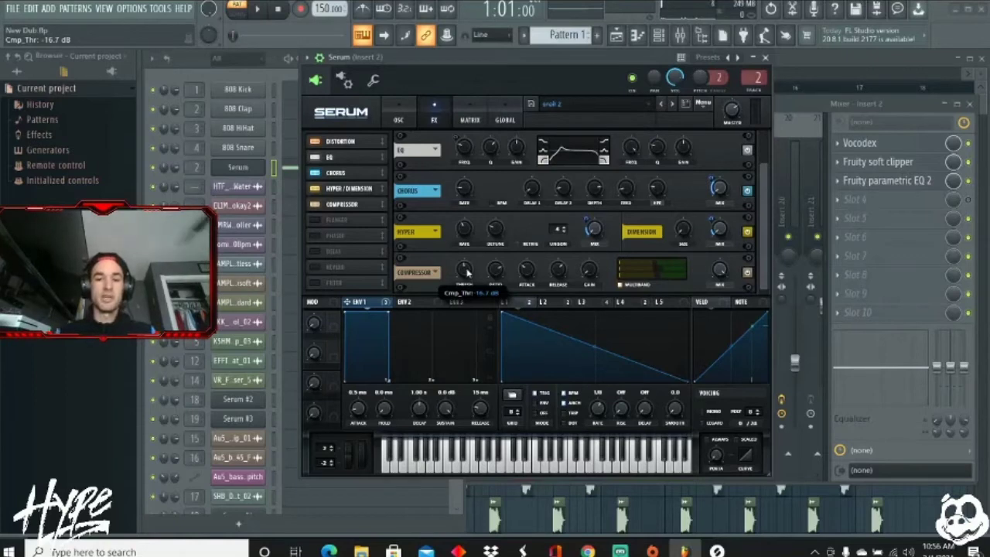
Step: Close Serum and play the pattern with the mixer effects on Insert 2 still bypassed
click(766, 57)
click(975, 188)
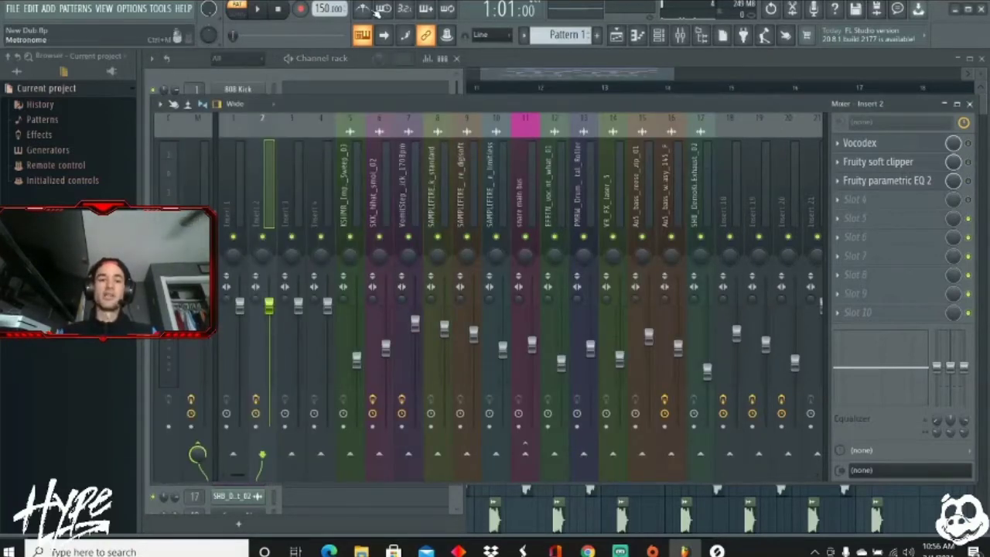
click(259, 9)
key(space)
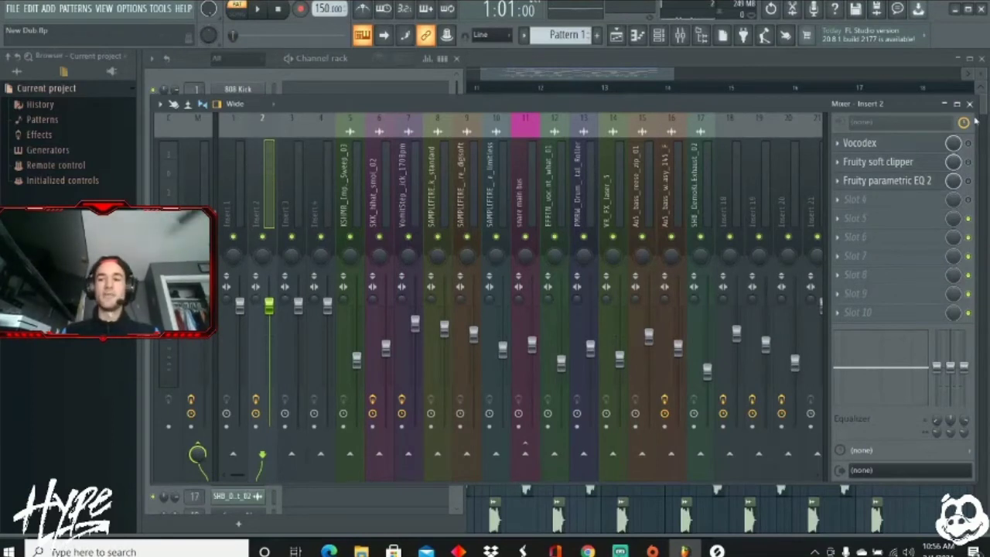
Step: Enable Vocodex on Insert 2, show its settings, and play the pattern through it
click(907, 147)
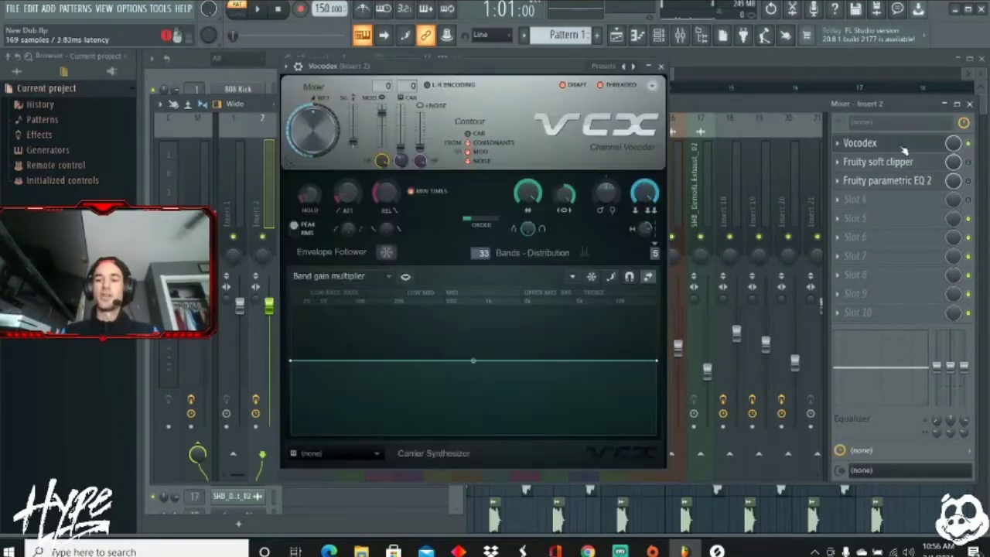
click(257, 9)
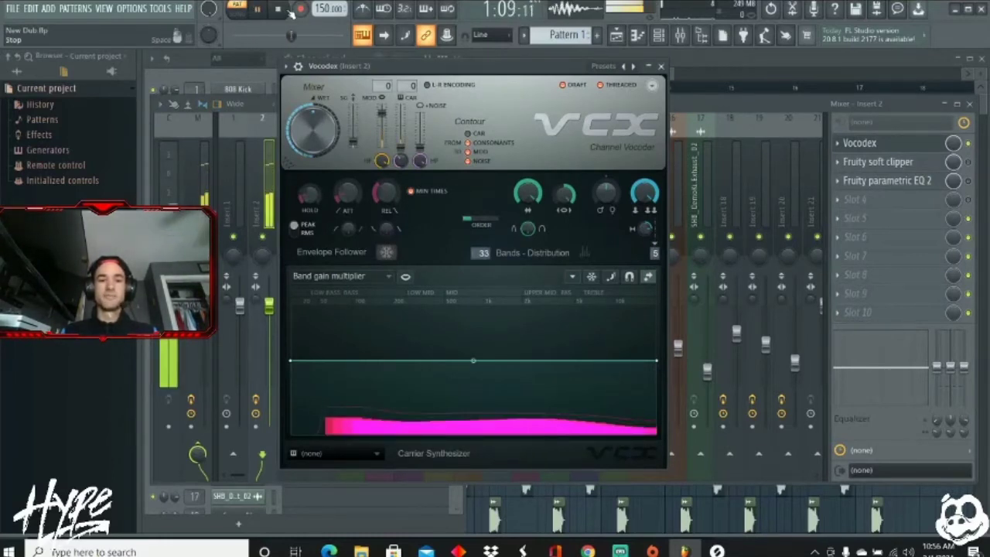
click(288, 12)
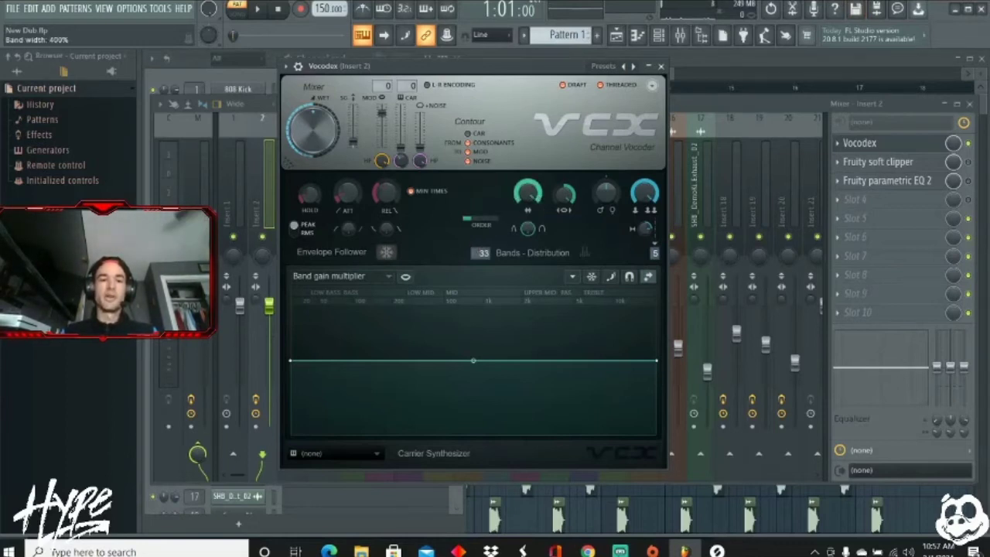
Step: Compare the pattern with Vocodex's band width at 400% and at its minimum, and restore it to 400%
drag(528, 192, 518, 211)
key(space)
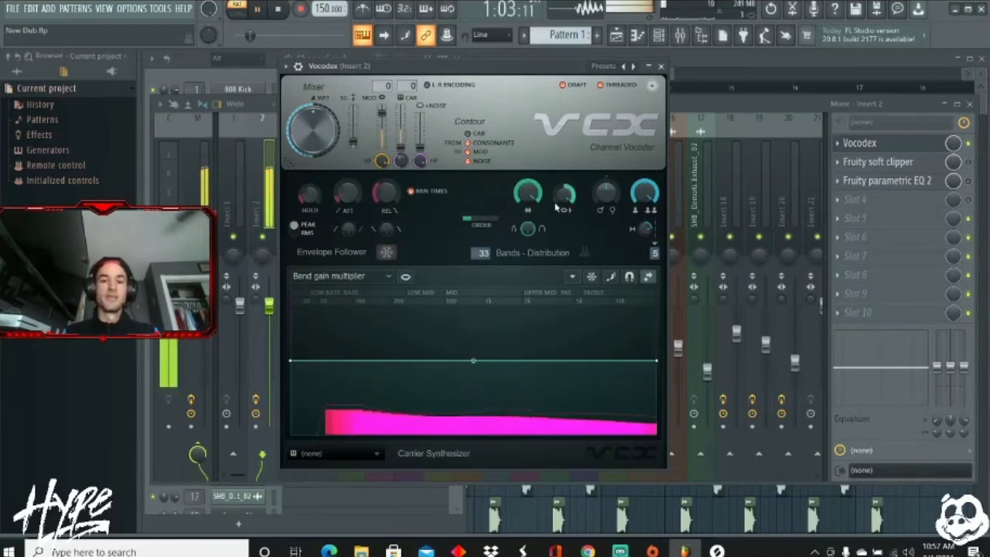
key(space)
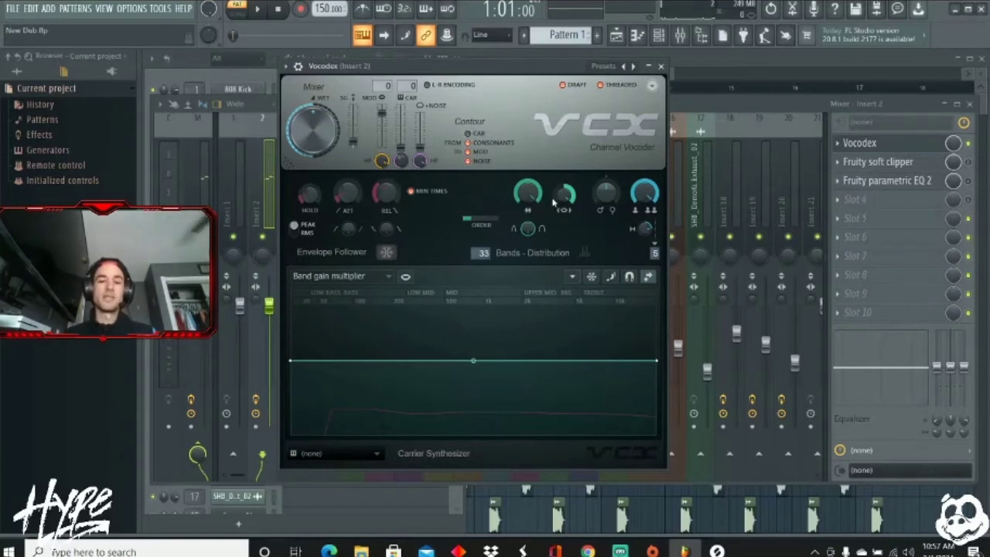
key(space)
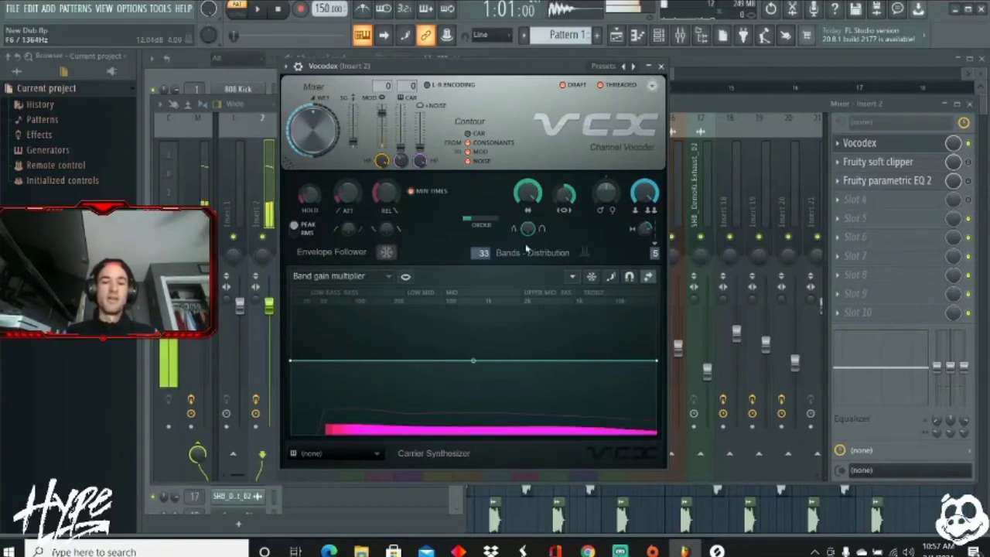
key(space)
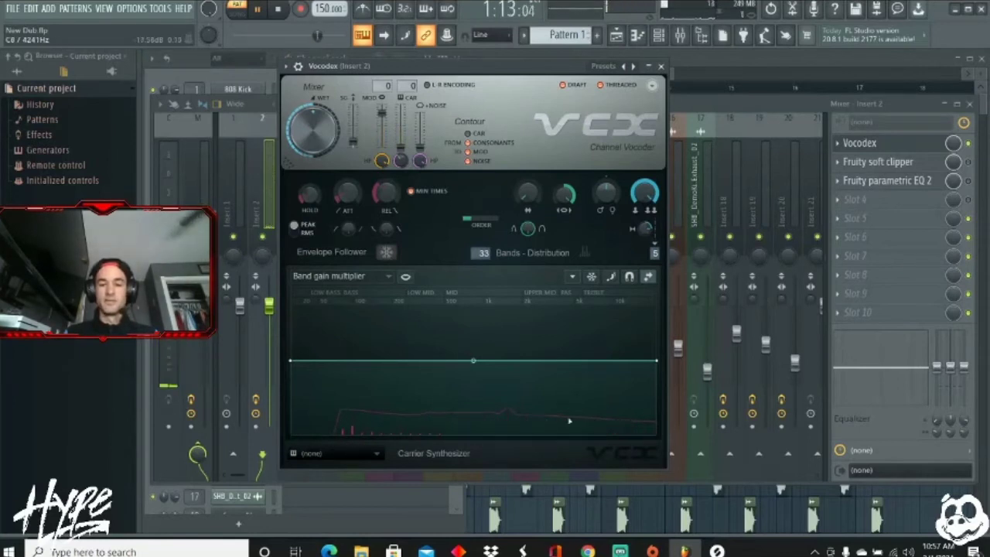
drag(528, 192, 528, 164)
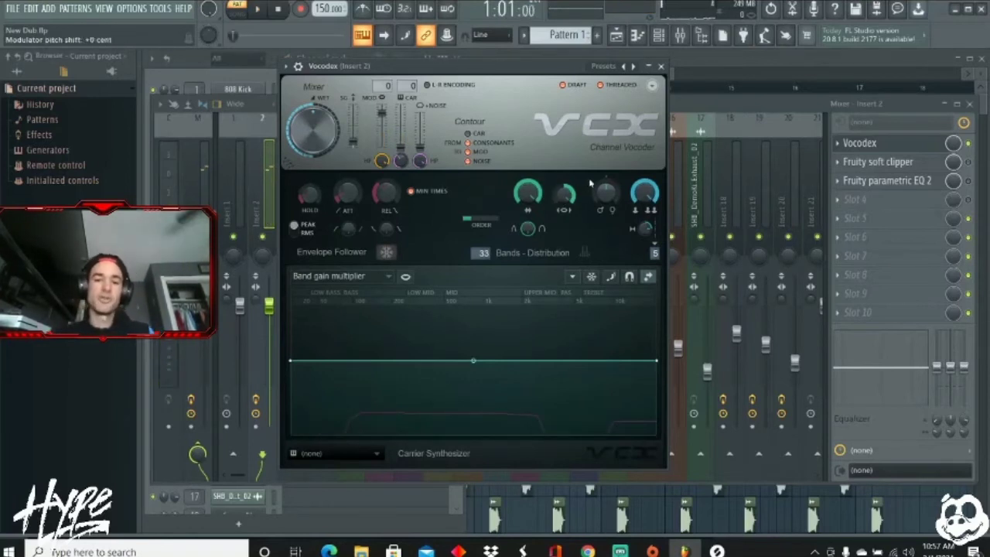
Step: Check Vocodex's modulator band width multiplier while the pattern plays, and close the plugin
mouse_move(564, 194)
mouse_down()
mouse_move(564, 231)
mouse_move(567, 196)
mouse_up()
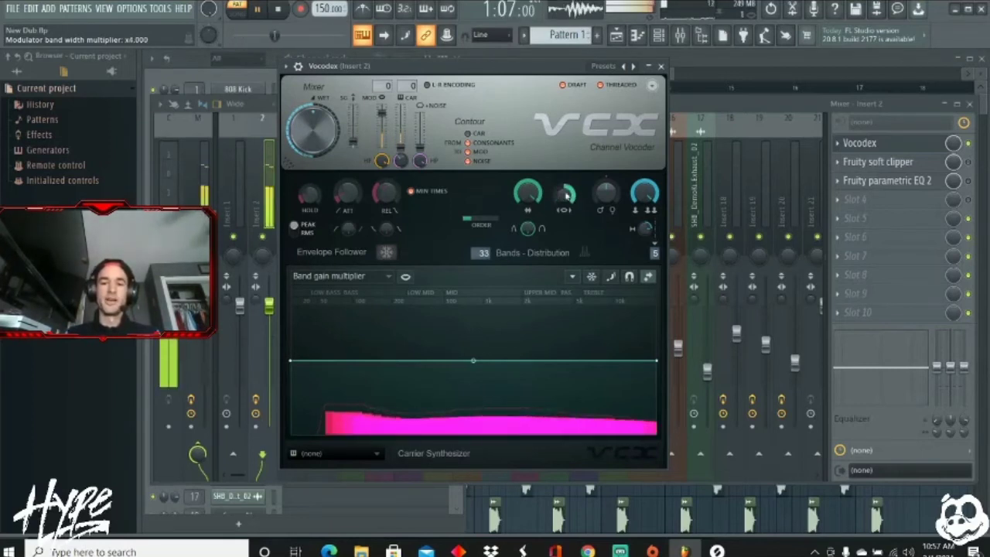
key(space)
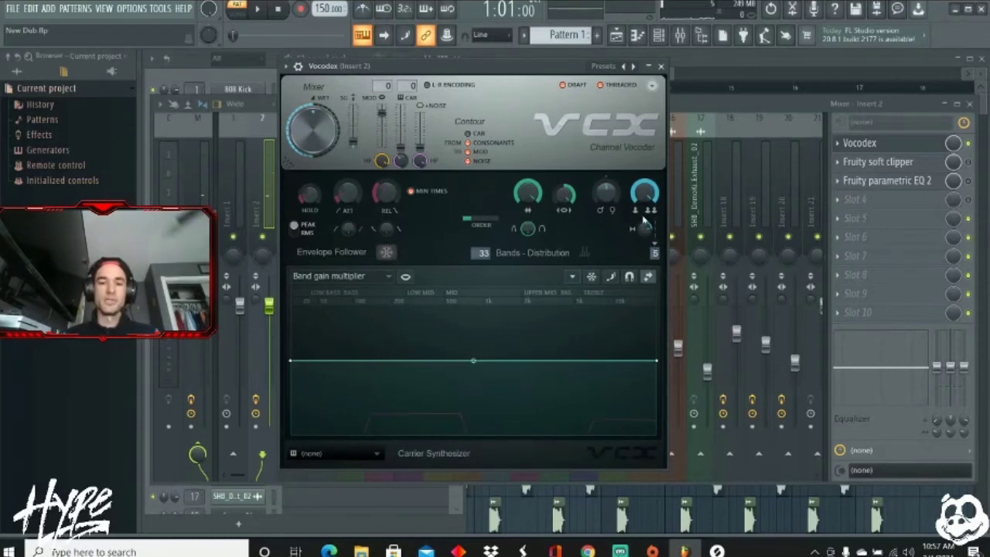
click(661, 68)
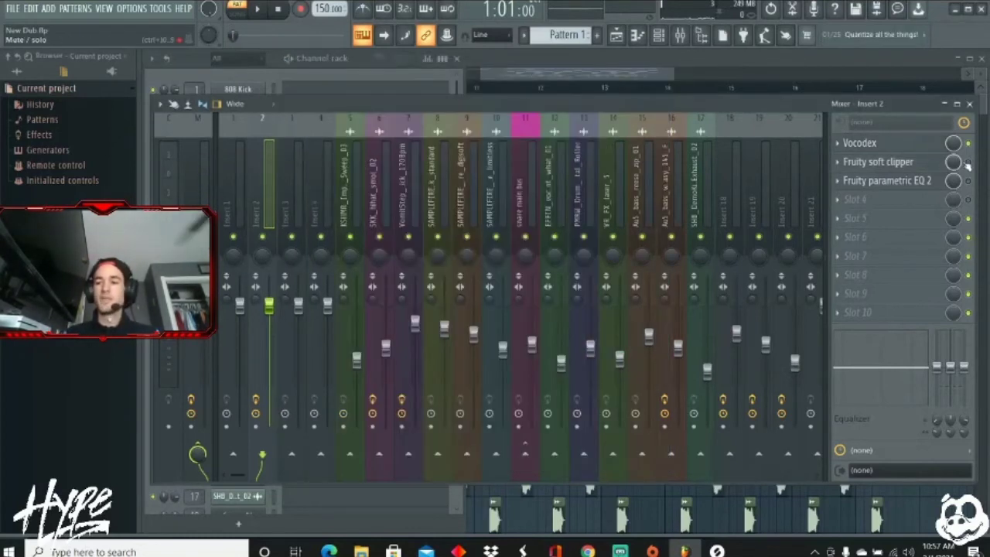
Step: Enable Fruity soft clipper on Insert 2, play the pattern through it, and close its settings
click(911, 163)
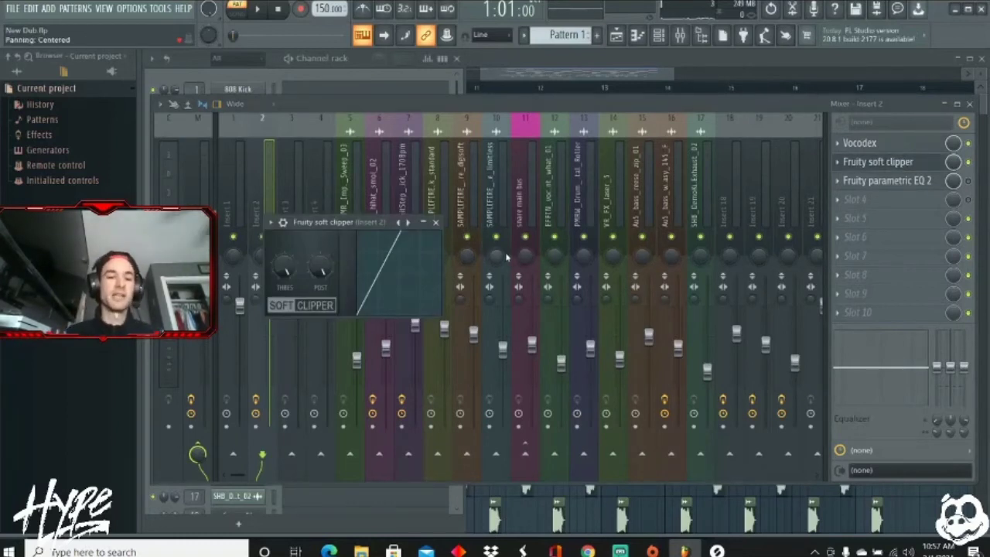
key(space)
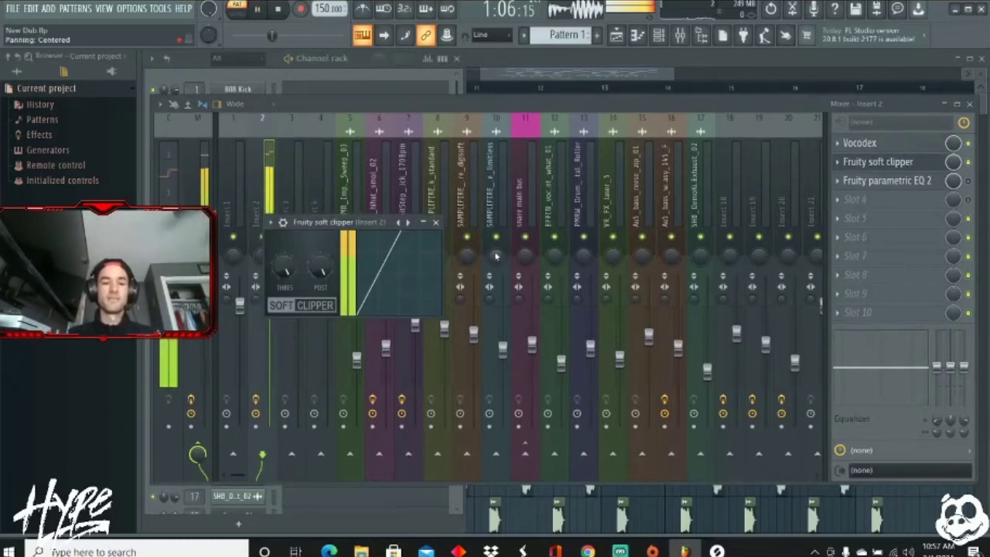
key(space)
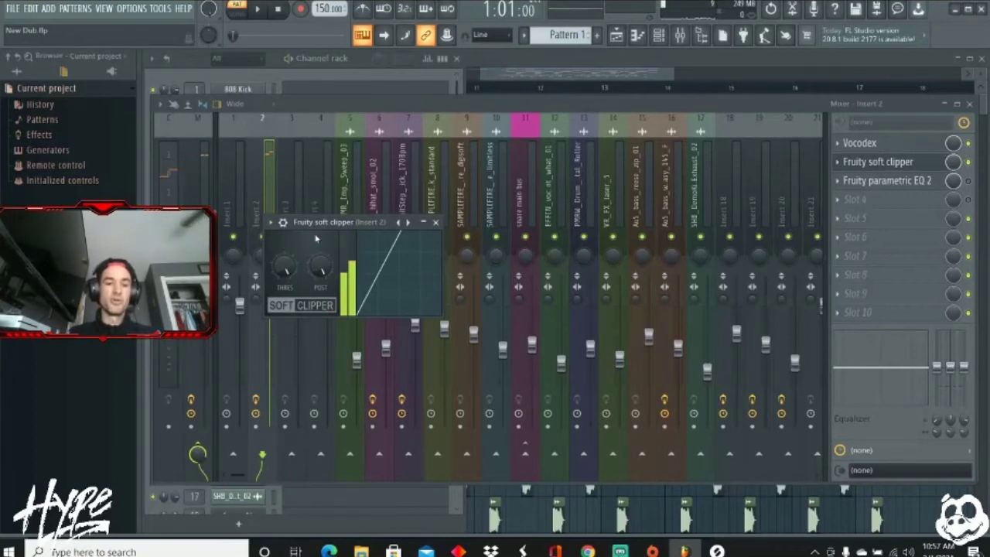
click(435, 222)
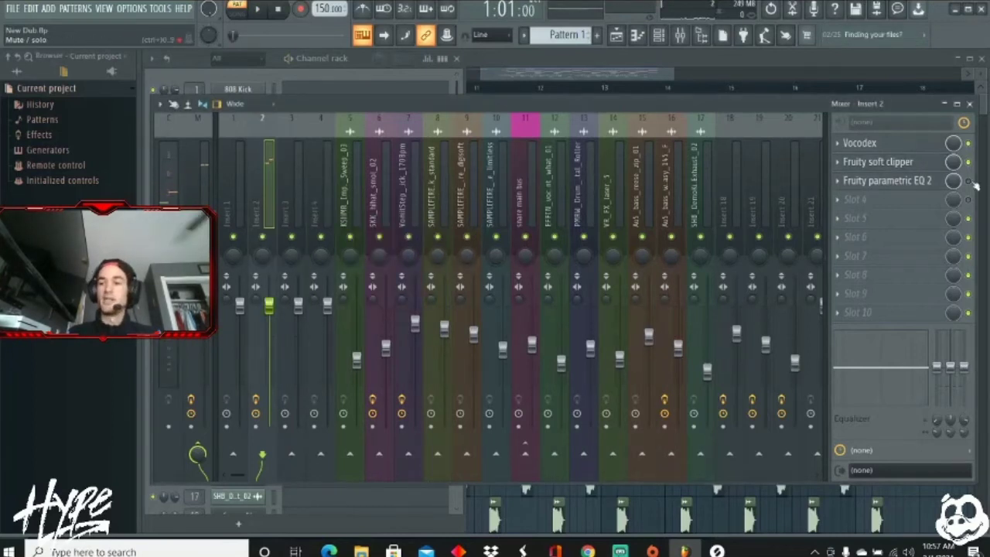
Step: Enable Fruity parametric EQ 2 on Insert 2, play the pattern to examine its curve, and close it
click(899, 184)
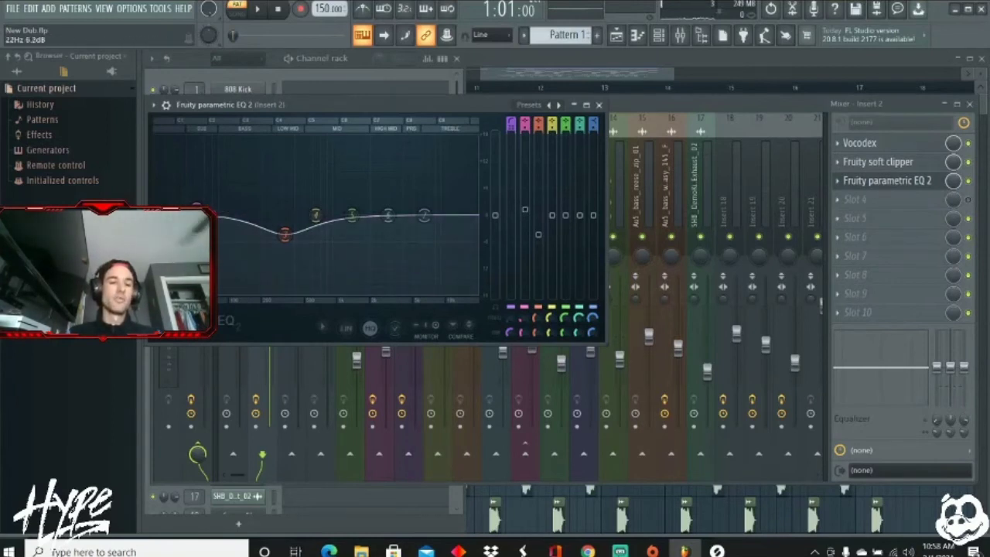
key(space)
key(space)
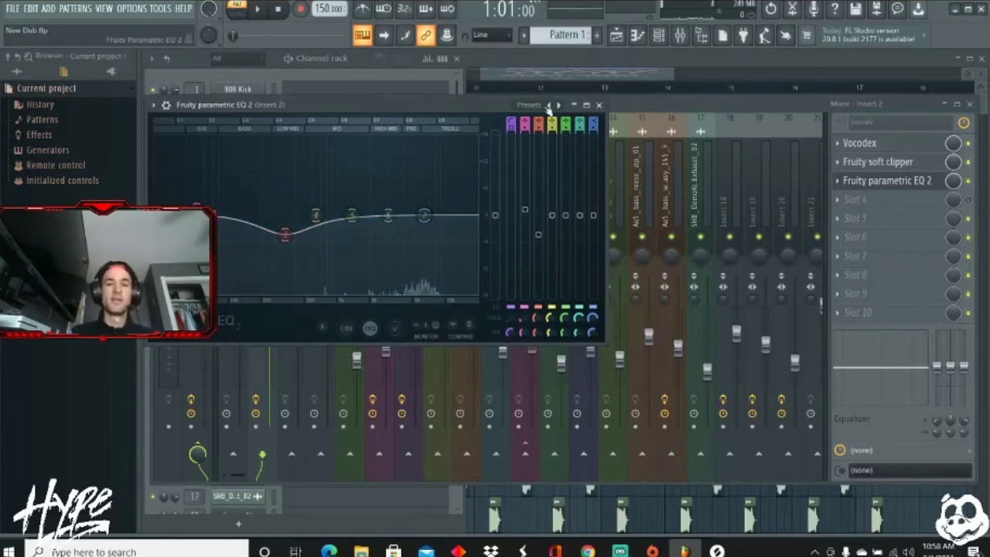
click(599, 104)
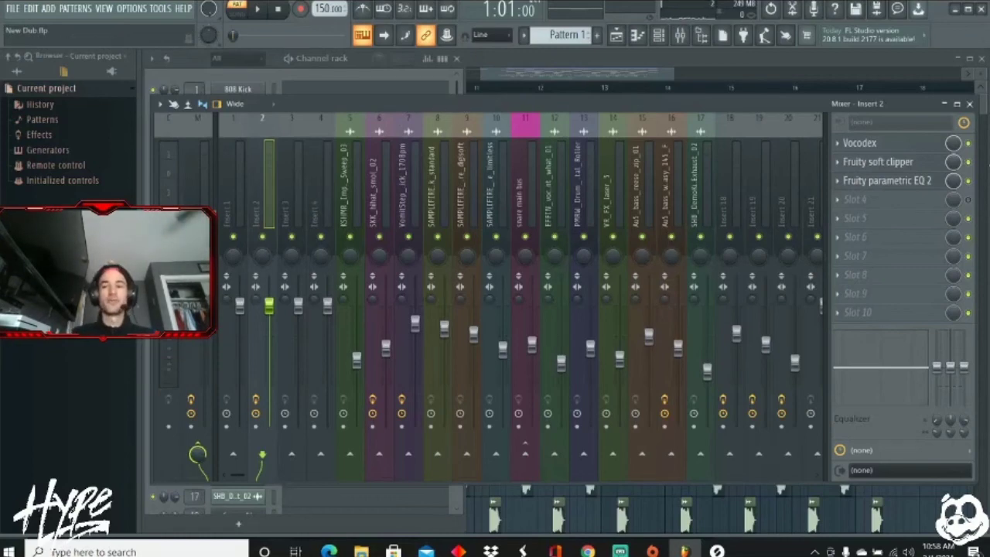
Step: Close the mixer and channel rack and look over the drop's arrangement in the playlist
click(969, 103)
click(456, 61)
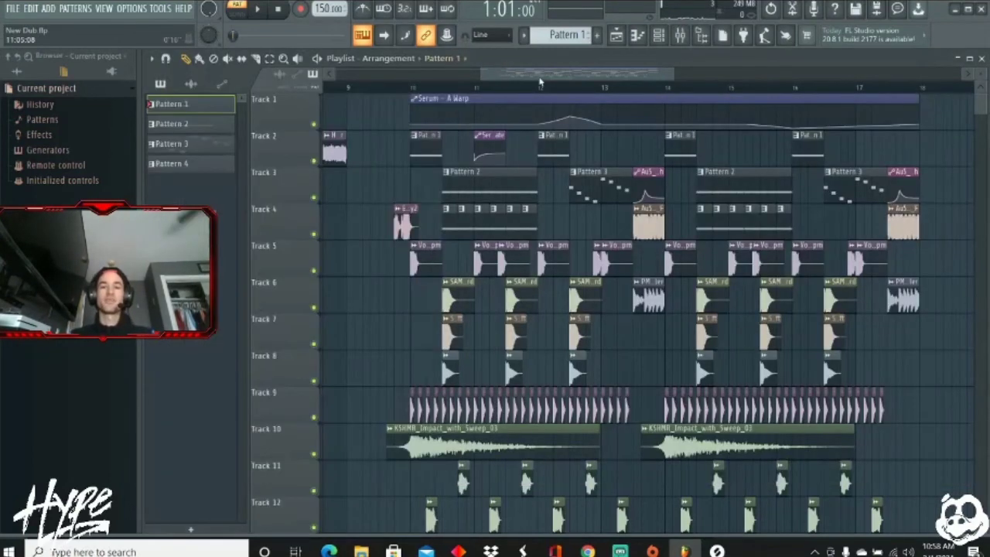
scroll(661, 236, left, 2)
scroll(668, 236, down, 4)
scroll(668, 236, up, 4)
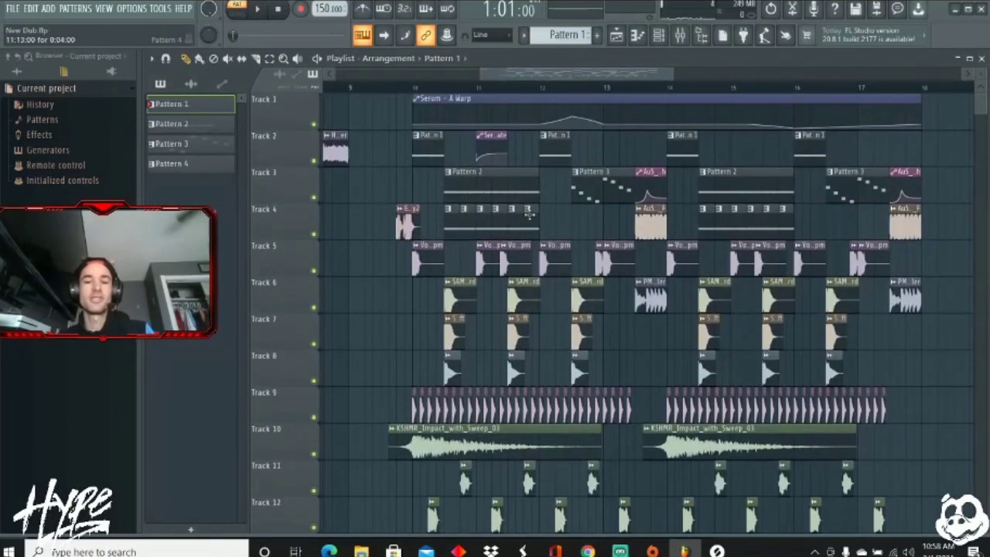